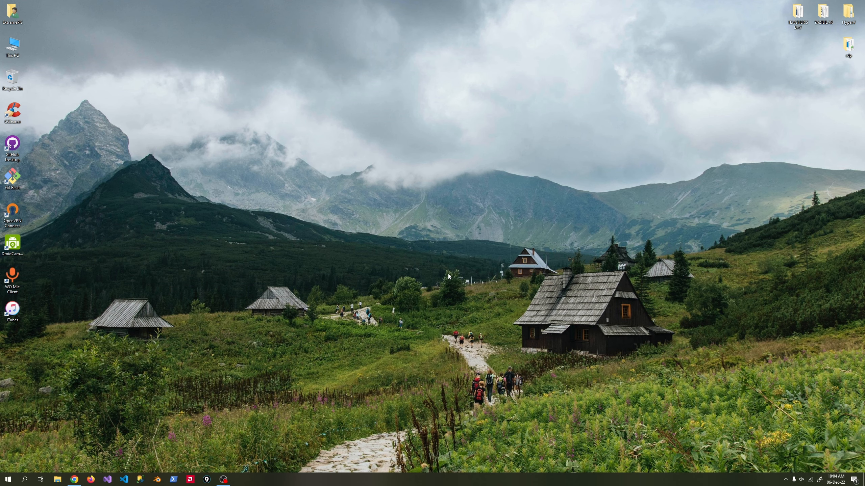
- Switch to Chrome and try to download RDPWrap-v1.6.2.zip from the rdpwrap releases page
{"action": "left_click", "coordinate": [74, 480]}
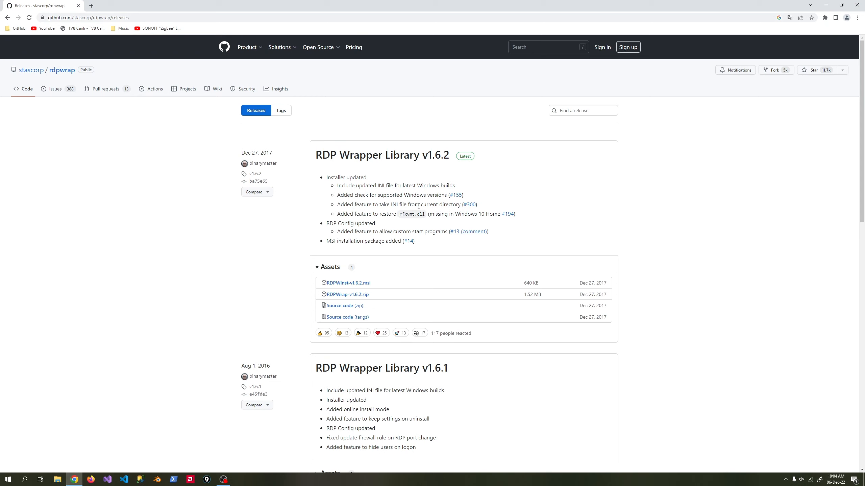
{"action": "left_click", "coordinate": [349, 295]}
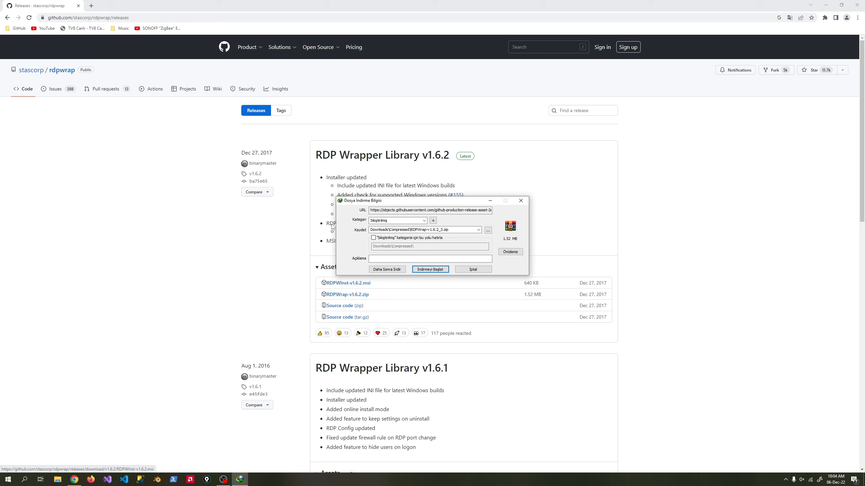
{"action": "left_click", "coordinate": [466, 269]}
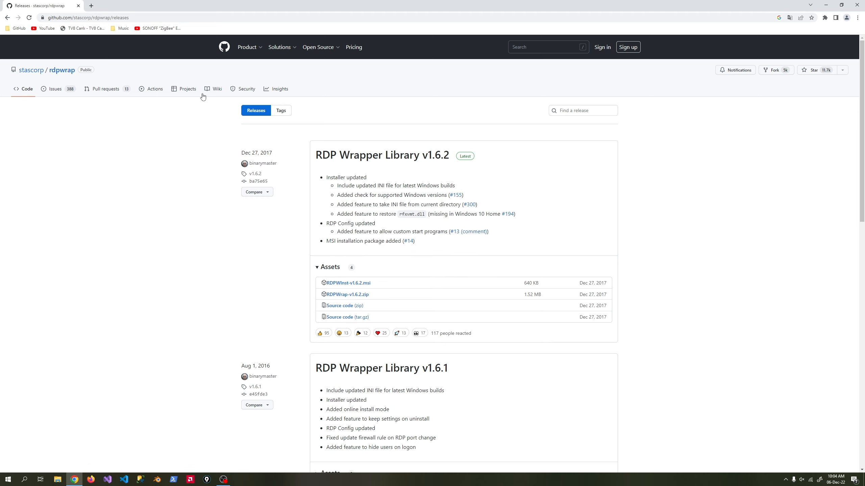
- Search Google for "raw rdp wrap" in a new tab, open the affinityv raw rdpwrap.ini result, and minimize the browser
{"action": "left_click", "coordinate": [91, 6]}
{"action": "type", "text": "raw"}
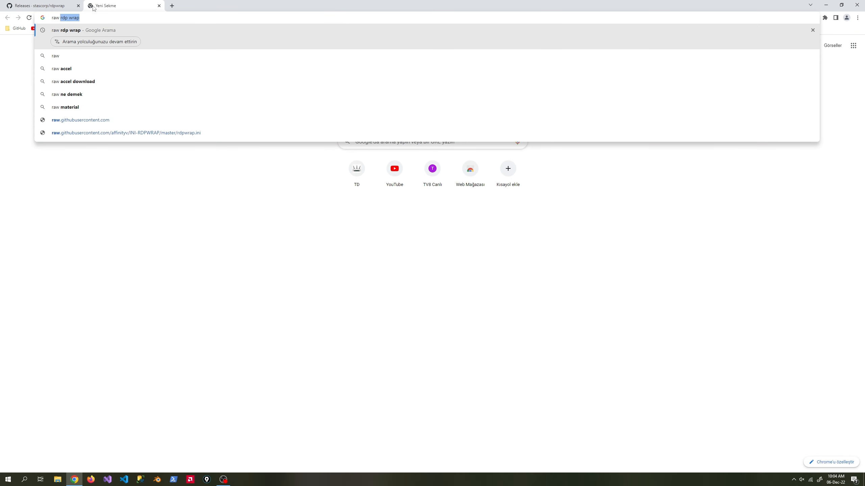
{"action": "key", "text": "Return"}
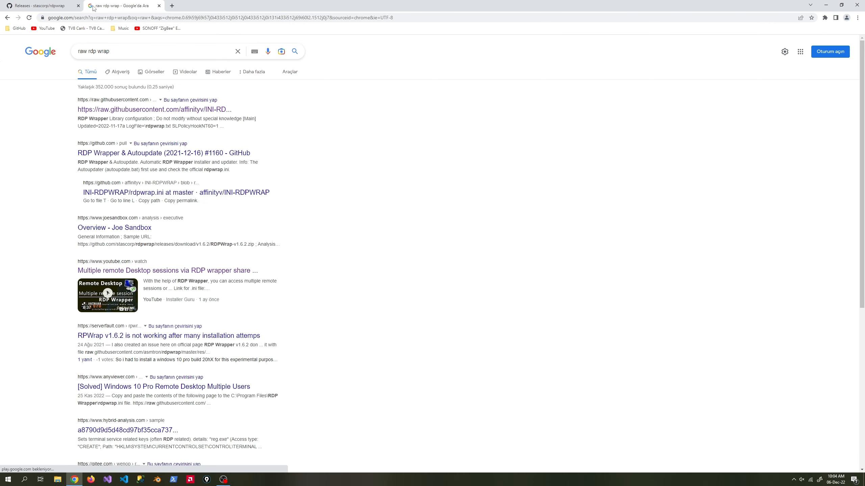
{"action": "left_click", "coordinate": [126, 110]}
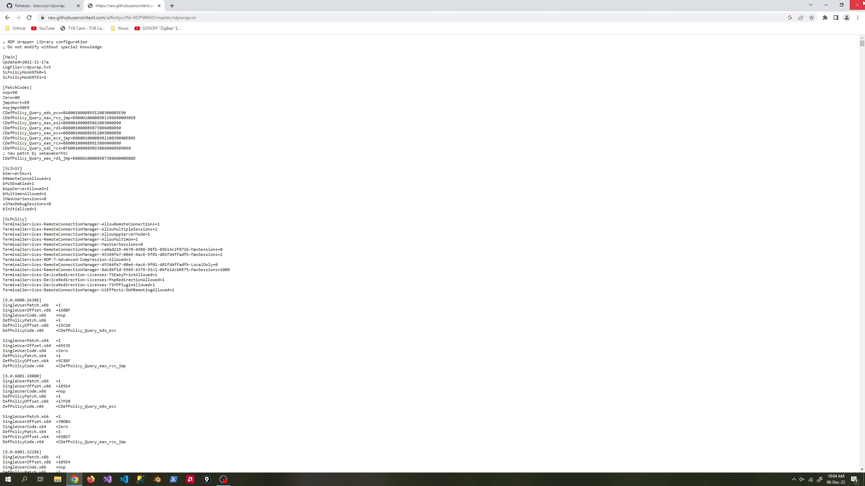
{"action": "left_click", "coordinate": [826, 5]}
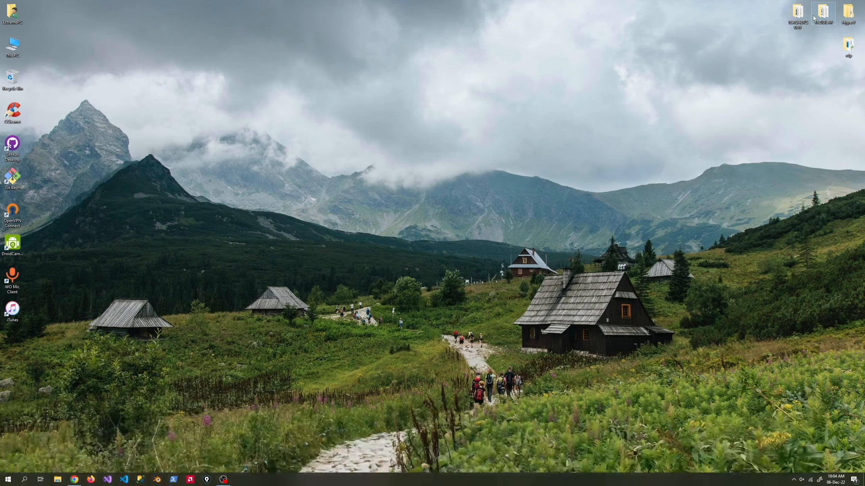
- Run install.bat as administrator from the desktop rdp folder, and check the wrapper diagnostics in RDPConf.exe
{"action": "double_click", "coordinate": [855, 53]}
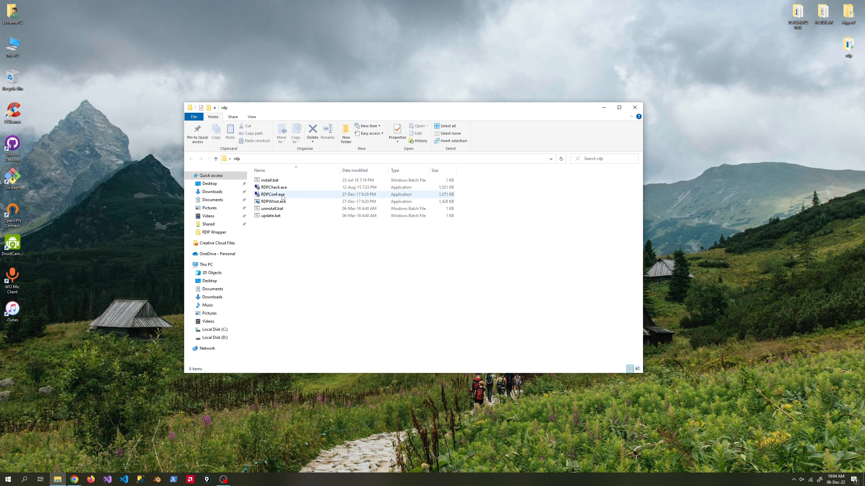
{"action": "right_click", "coordinate": [274, 181]}
{"action": "left_click", "coordinate": [294, 208]}
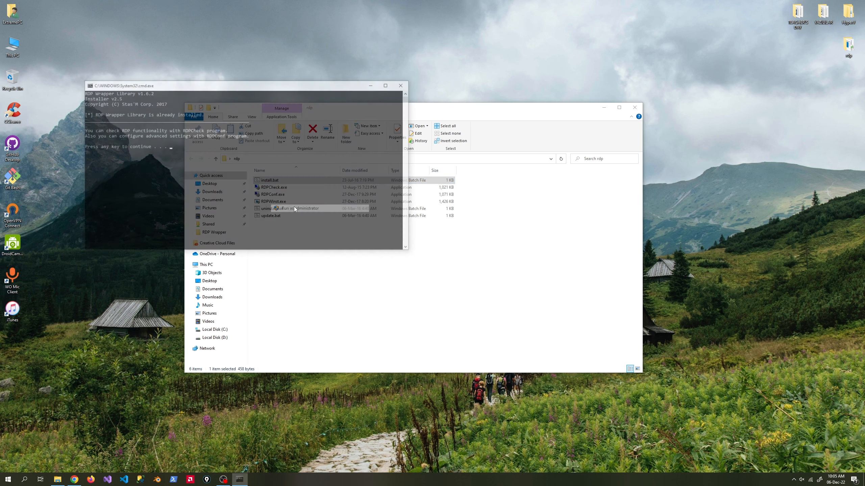
{"action": "key", "text": "Return"}
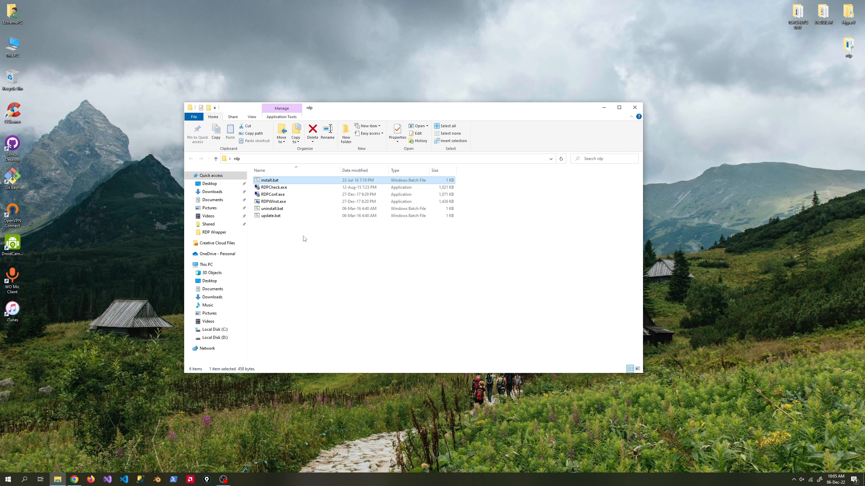
{"action": "double_click", "coordinate": [290, 196]}
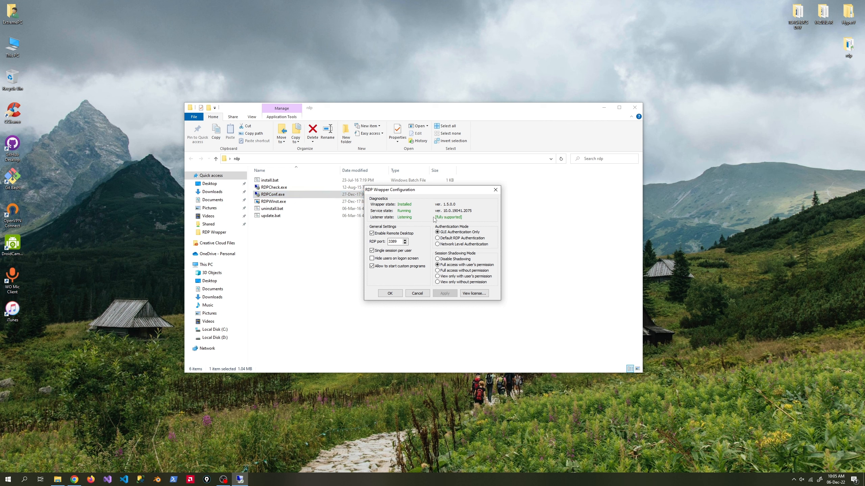
{"action": "left_click", "coordinate": [495, 190]}
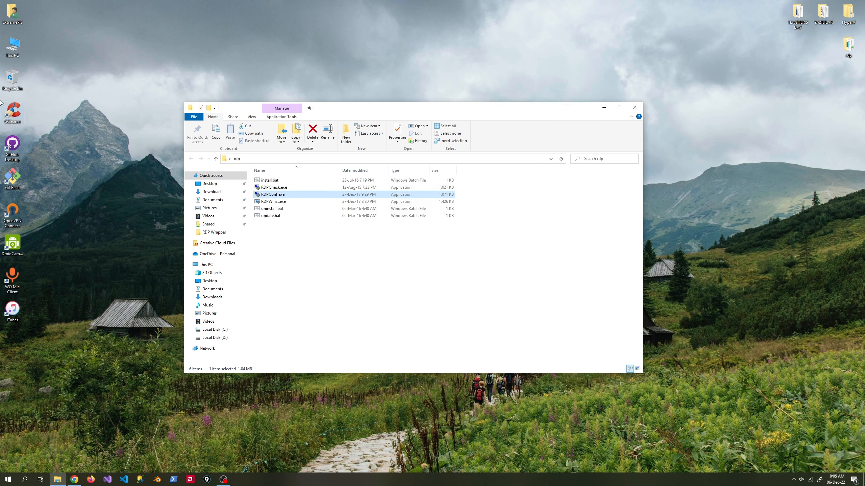
- Open the RDP Wrapper folder inside Program Files on Local Disk (C:)
{"action": "double_click", "coordinate": [12, 46]}
{"action": "double_click", "coordinate": [315, 245]}
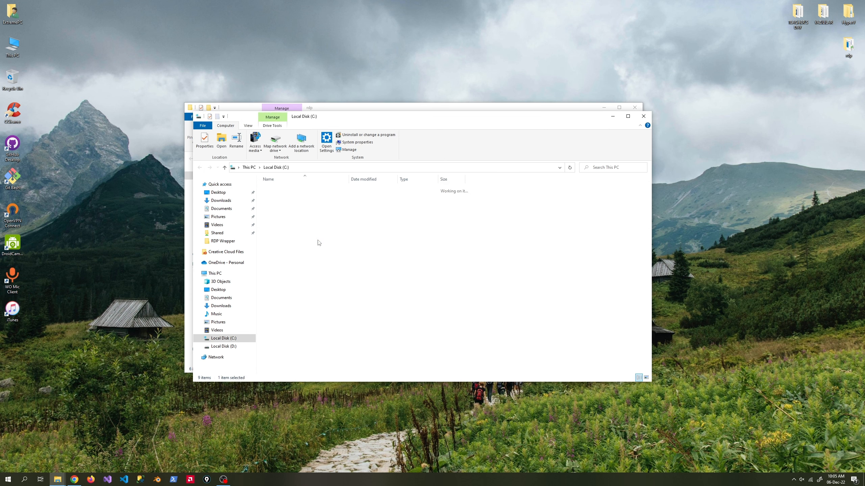
{"action": "double_click", "coordinate": [283, 211]}
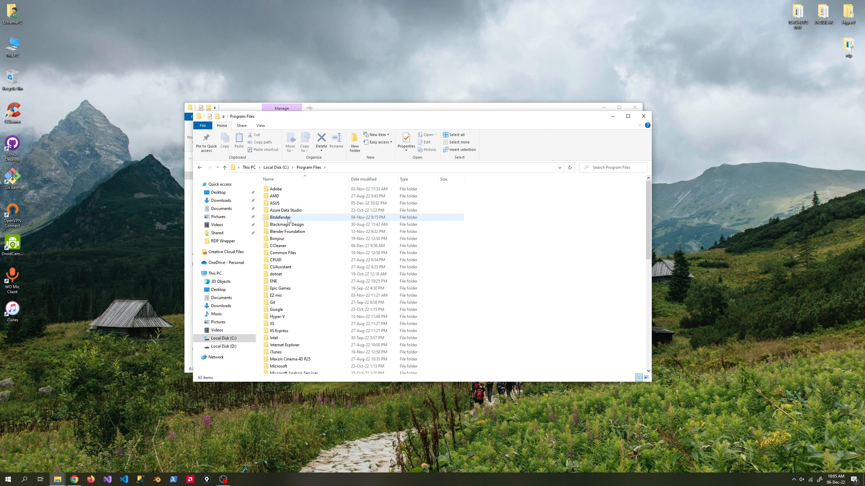
{"action": "scroll", "coordinate": [290, 240], "scroll_direction": "down", "scroll_amount": 12}
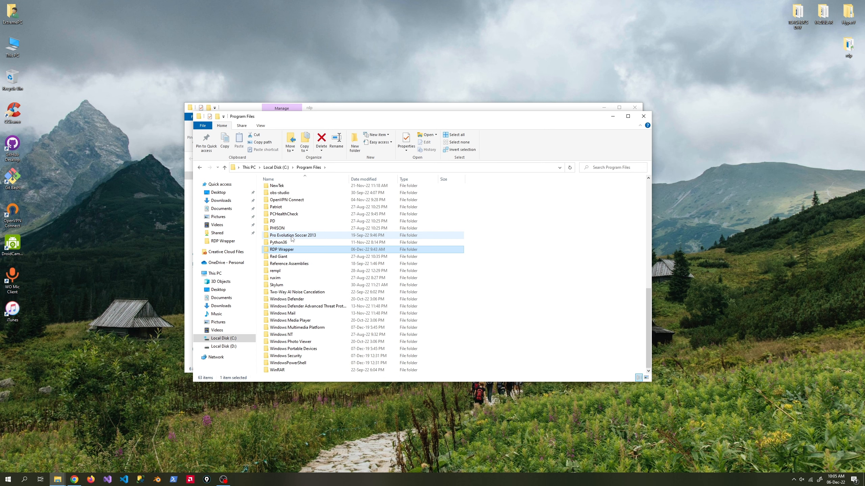
{"action": "left_click", "coordinate": [288, 250]}
{"action": "double_click", "coordinate": [288, 250]}
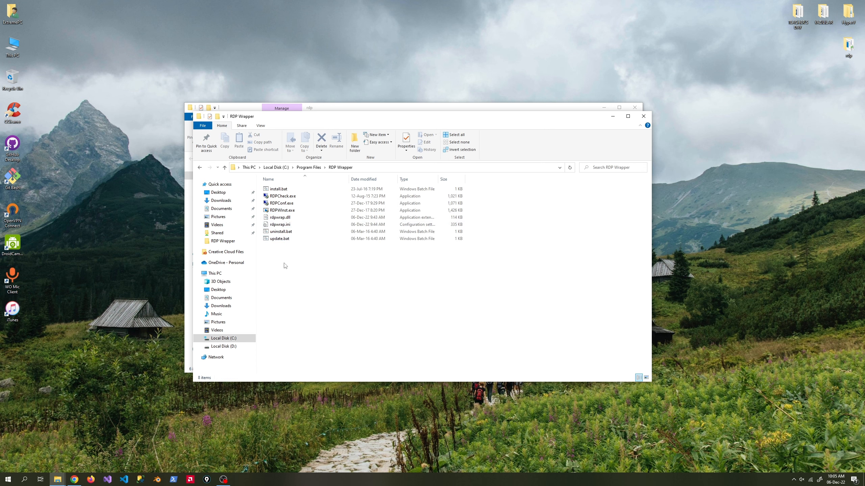
- Open rdpwrap.ini from the RDP Wrapper folder in Notepad and delete its entire contents
{"action": "left_click", "coordinate": [291, 225]}
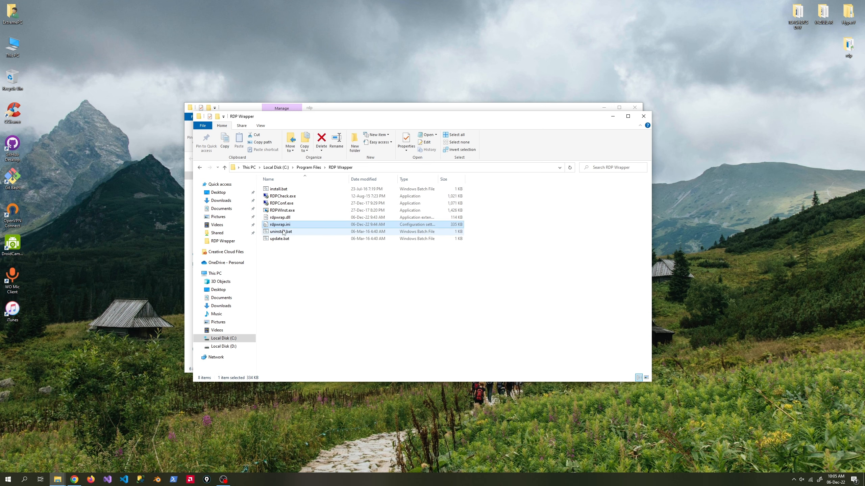
{"action": "double_click", "coordinate": [281, 225]}
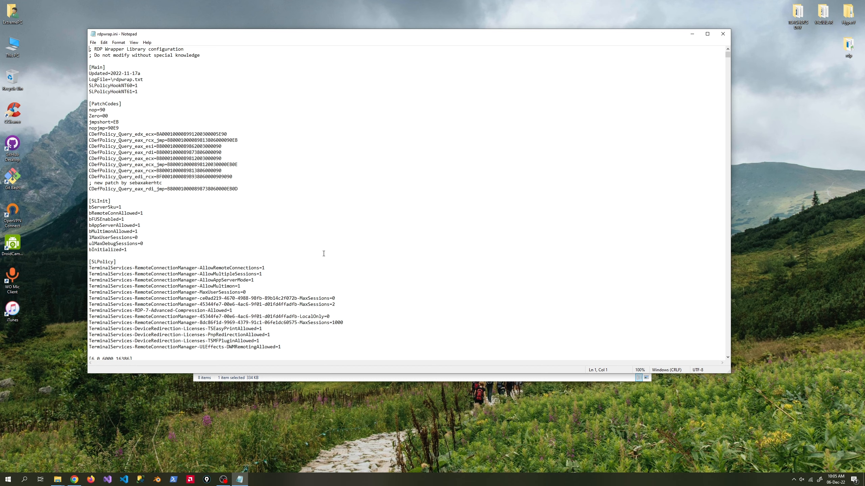
{"action": "key", "text": "ctrl+a"}
{"action": "key", "text": "Delete"}
- Copy the complete raw rdpwrap.ini text from the browser page into the emptied Notepad file and save it
{"action": "key", "text": "alt+Tab"}
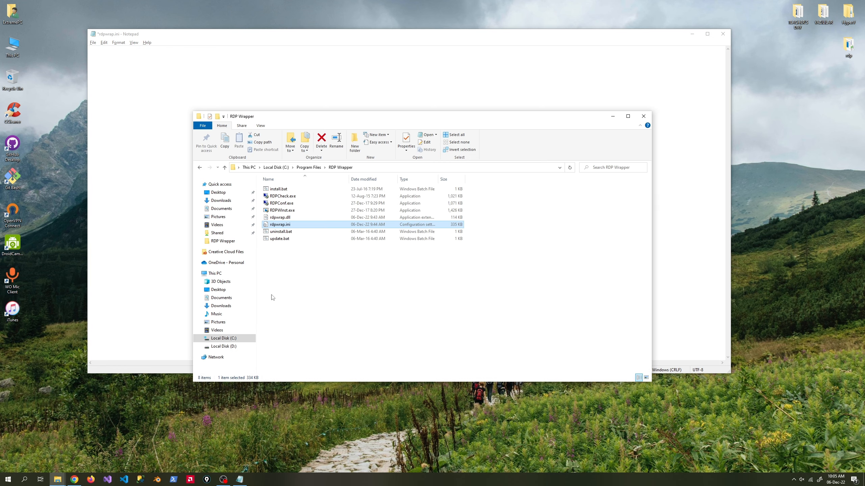
{"action": "mouse_move", "coordinate": [75, 480]}
{"action": "left_click", "coordinate": [102, 450]}
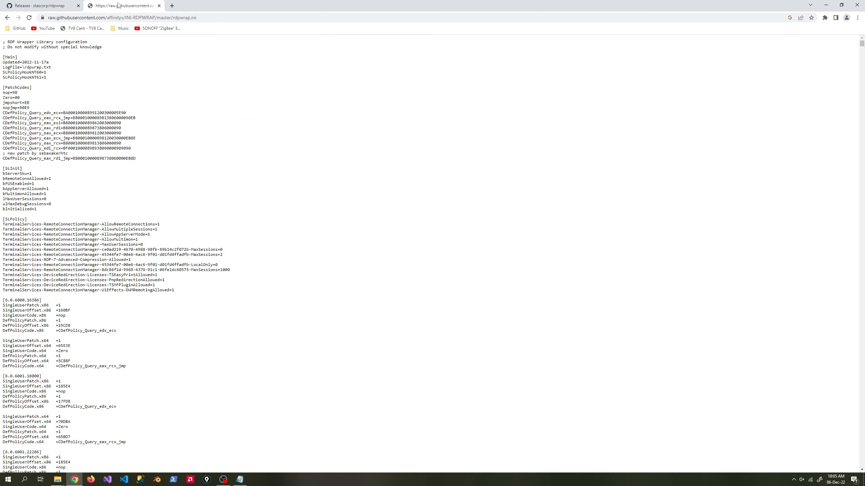
{"action": "key", "text": "ctrl+a"}
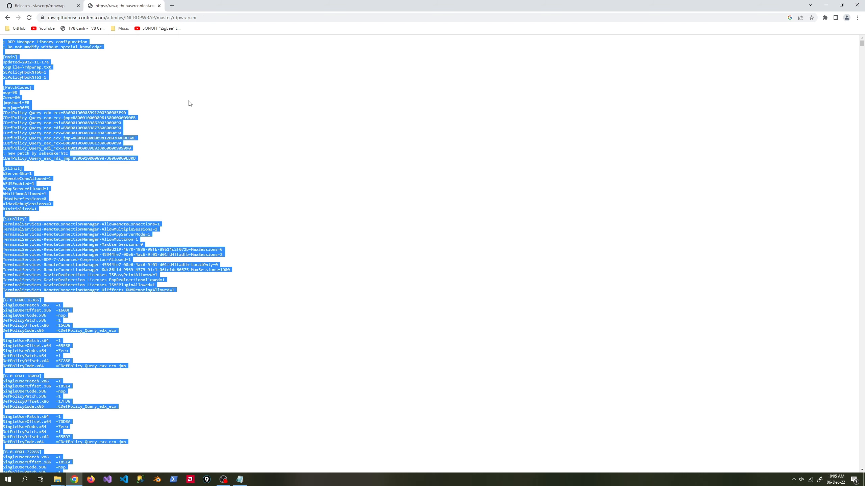
{"action": "left_click", "coordinate": [825, 5]}
{"action": "left_click", "coordinate": [166, 181]}
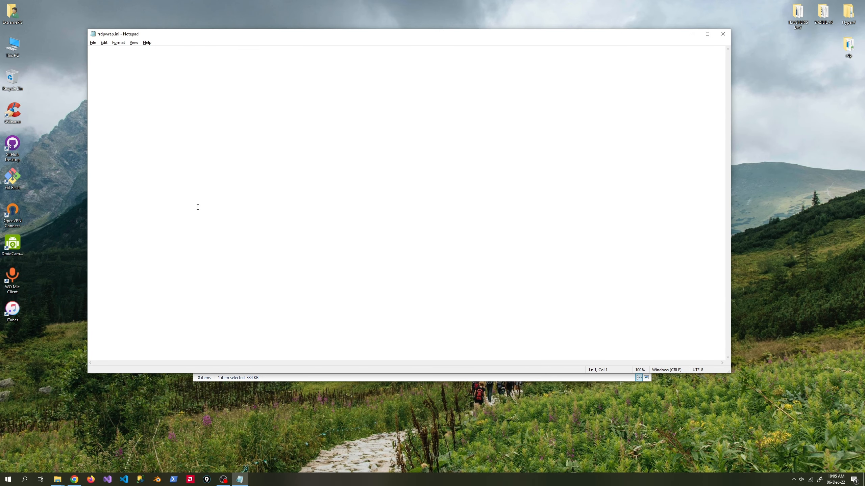
{"action": "key", "text": "ctrl+v"}
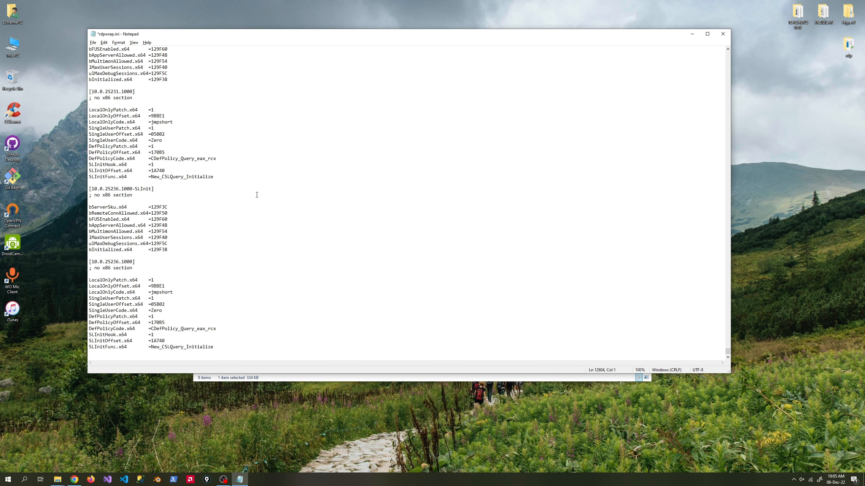
{"action": "key", "text": "ctrl+s"}
{"action": "right_click", "coordinate": [234, 181]}
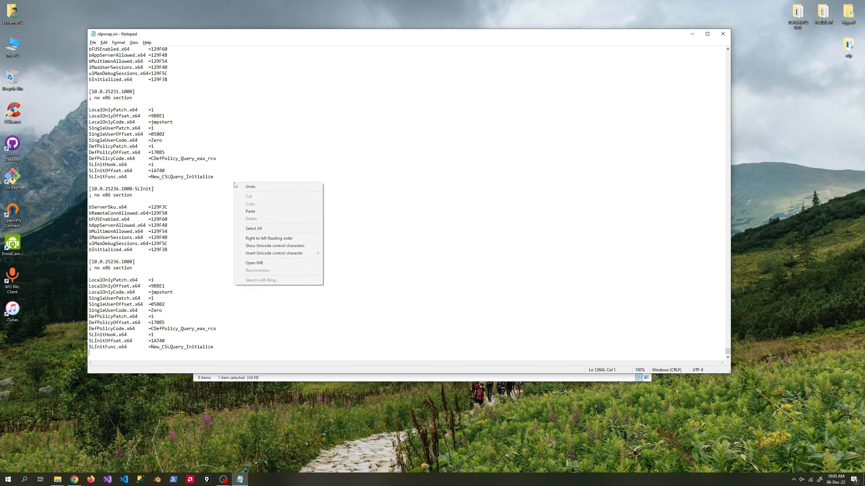
{"action": "left_click", "coordinate": [208, 219]}
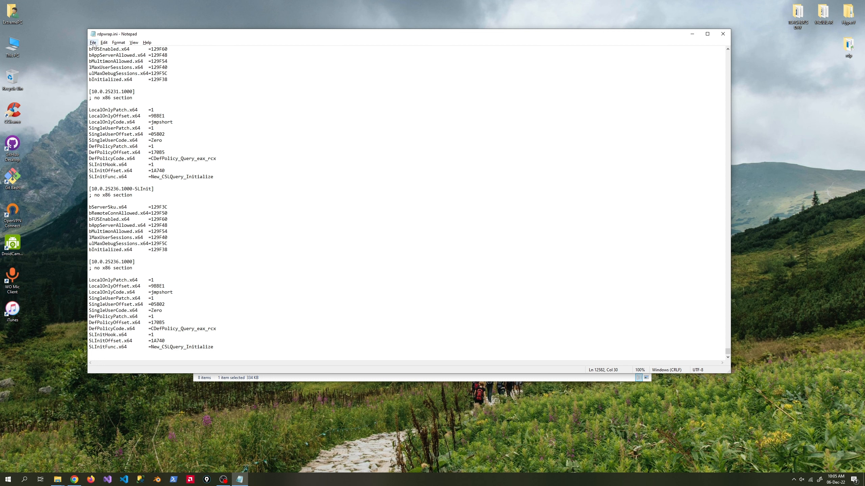
- Save a copy of the file to the Desktop as rdpwrap.ini and close Notepad
{"action": "left_click", "coordinate": [93, 43]}
{"action": "left_click", "coordinate": [109, 81]}
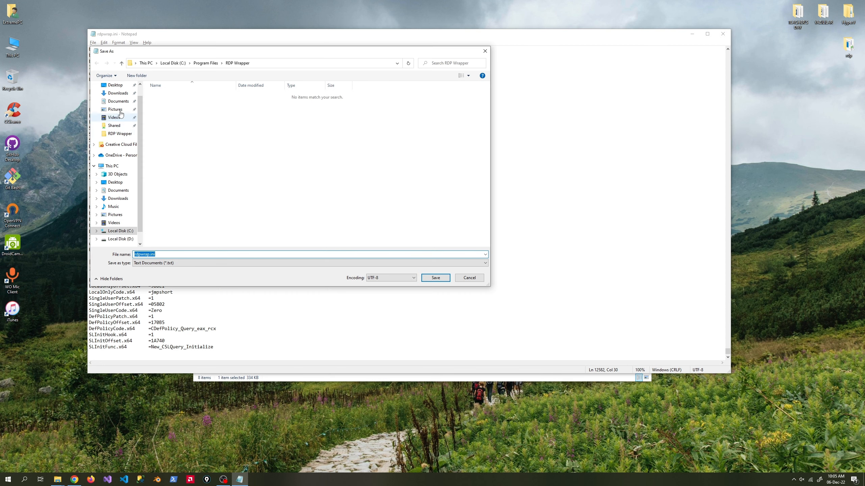
{"action": "left_click", "coordinate": [115, 85]}
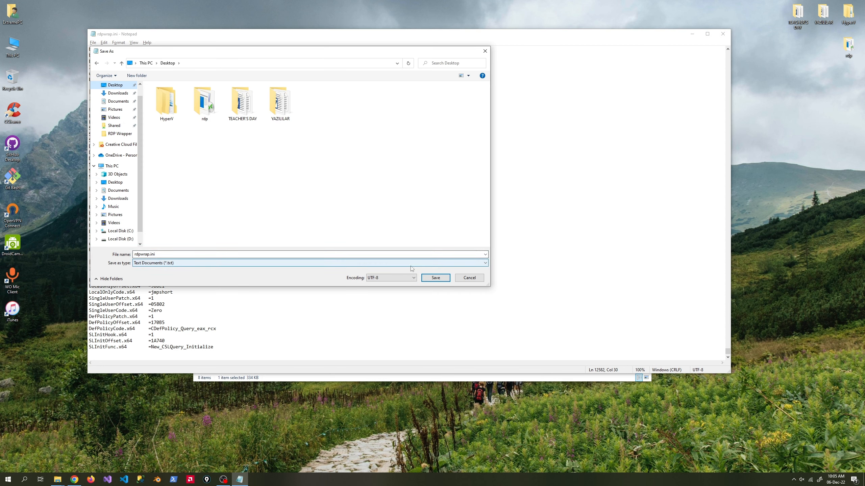
{"action": "left_click", "coordinate": [435, 278]}
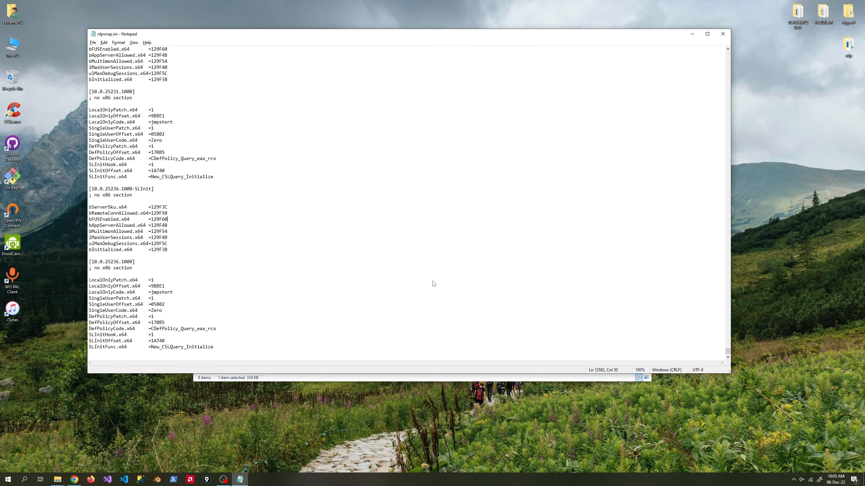
{"action": "left_click", "coordinate": [723, 34]}
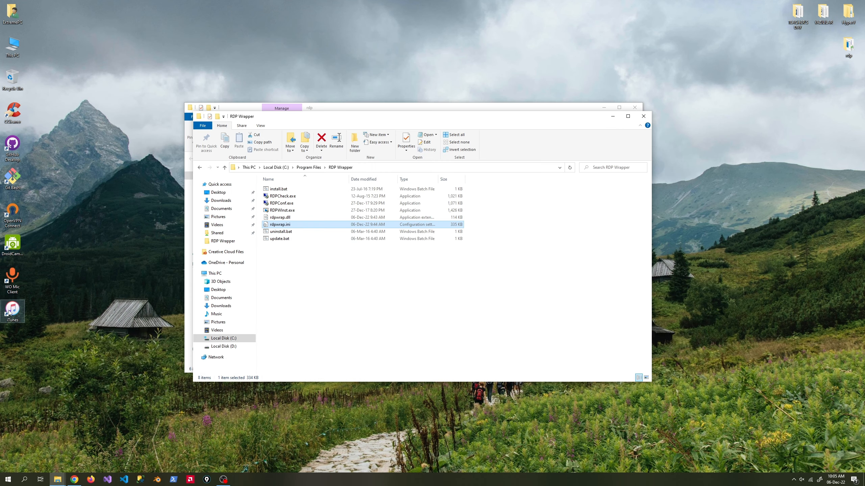
- Try to move rdpwrap.ini from the desktop into the RDP Wrapper folder, replacing the existing file
{"action": "left_click", "coordinate": [107, 282]}
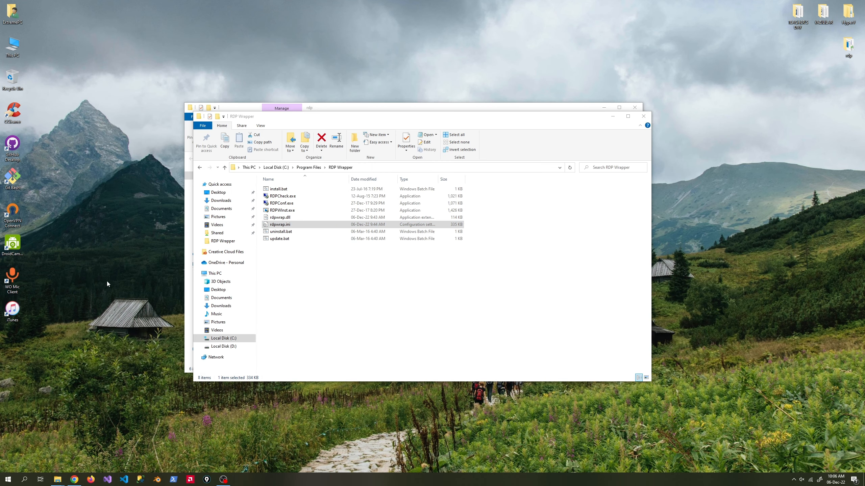
{"action": "left_click_drag", "start_coordinate": [12, 342], "coordinate": [311, 282]}
{"action": "left_click", "coordinate": [405, 187]}
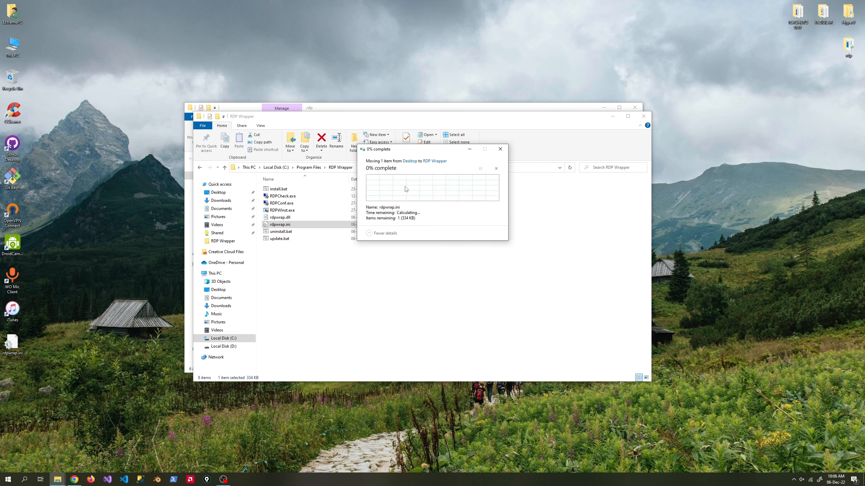
{"action": "left_click", "coordinate": [405, 196]}
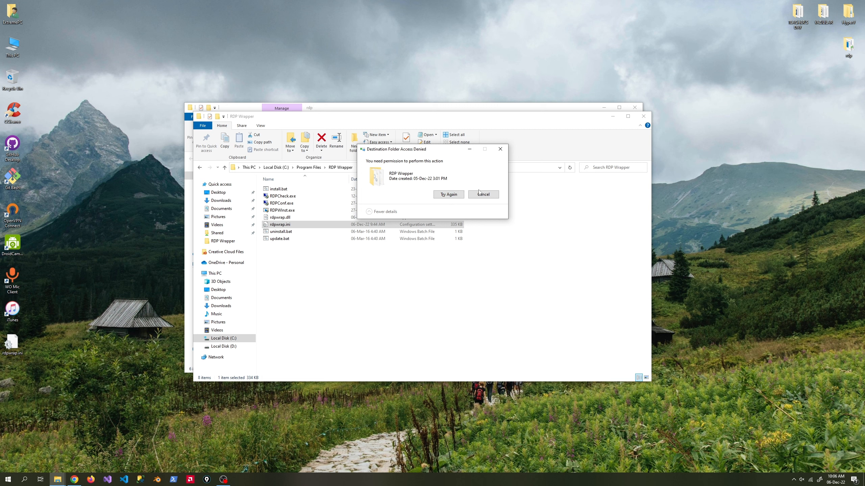
{"action": "left_click", "coordinate": [483, 194]}
{"action": "right_click", "coordinate": [276, 232]}
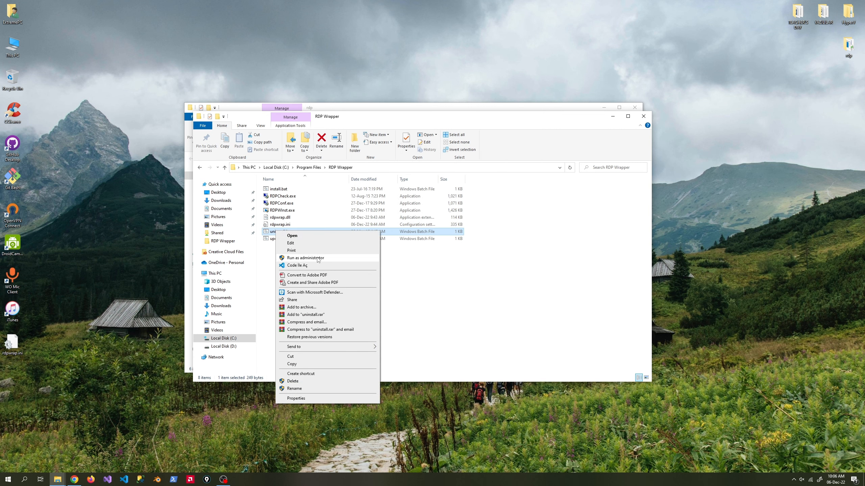
{"action": "left_click", "coordinate": [404, 302]}
{"action": "left_click_drag", "start_coordinate": [16, 348], "coordinate": [316, 271]}
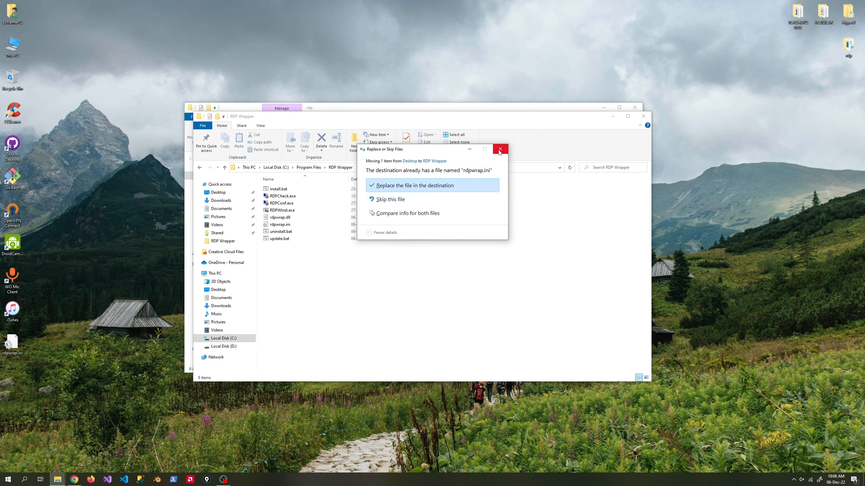
{"action": "left_click", "coordinate": [500, 150]}
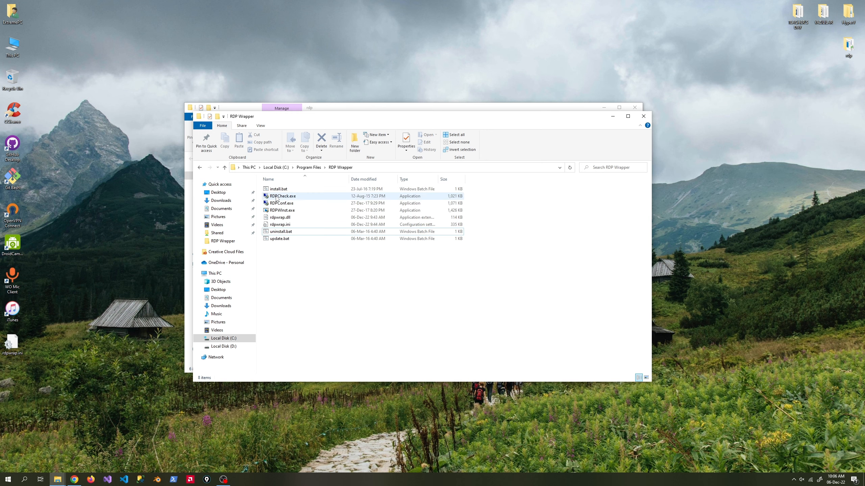
{"action": "left_click", "coordinate": [278, 190]}
{"action": "right_click", "coordinate": [278, 190]}
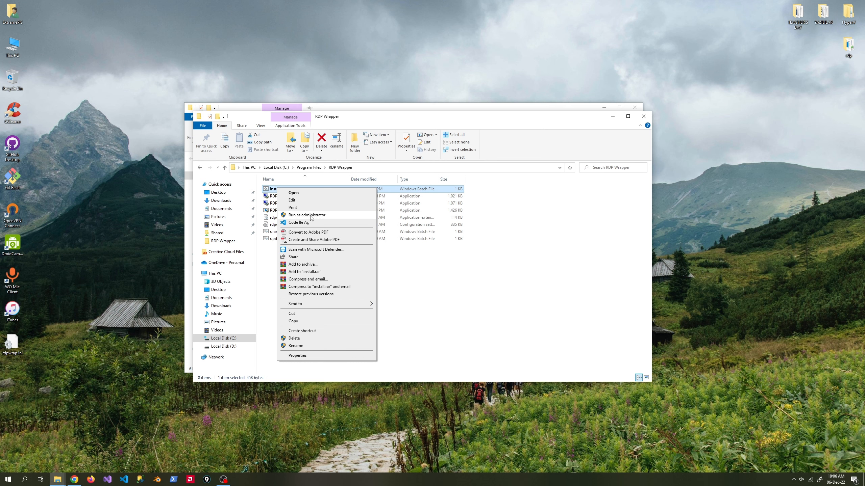
{"action": "left_click", "coordinate": [433, 291]}
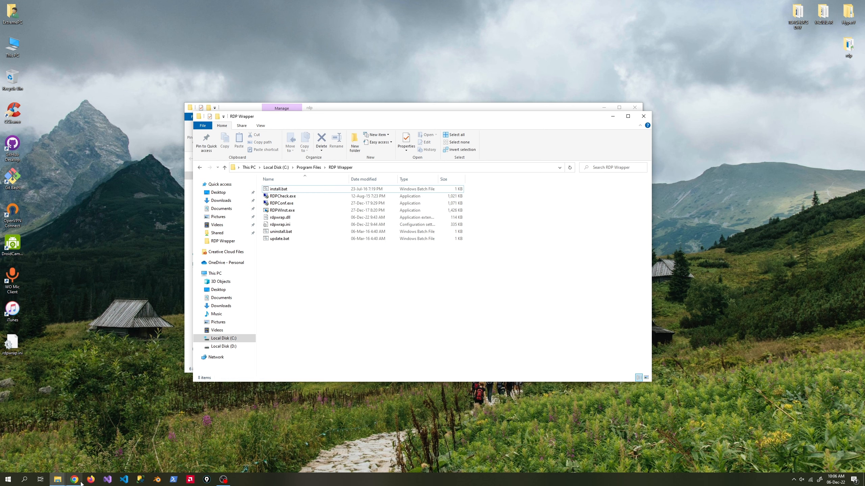
{"action": "left_click", "coordinate": [74, 480]}
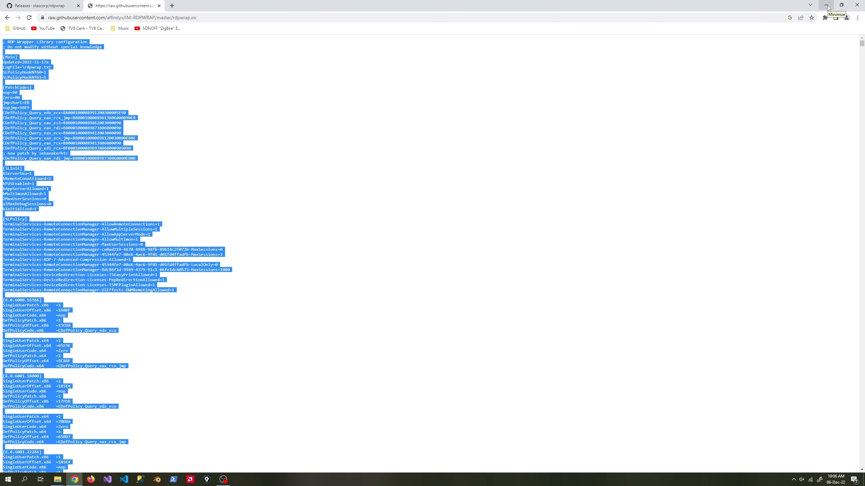
{"action": "left_click", "coordinate": [826, 5]}
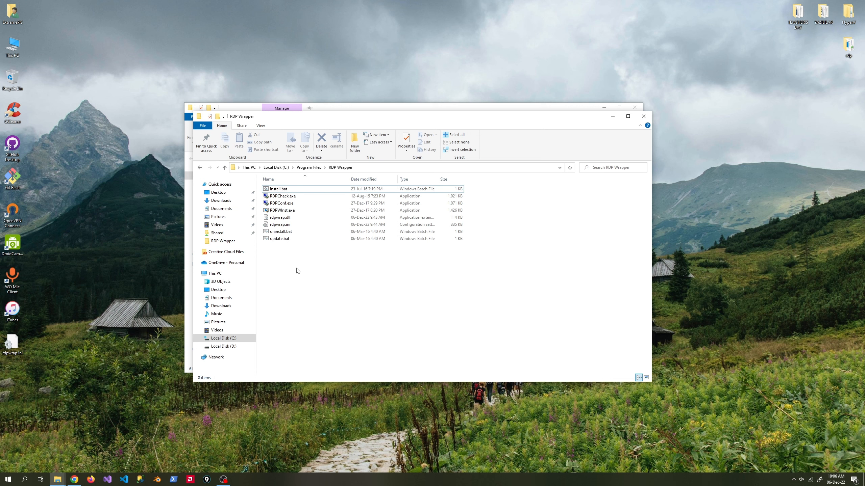
- Check rdpwrap.ini in Notepad and the RDPConf.exe diagnostics, closing both and the RDP Wrapper folder
{"action": "double_click", "coordinate": [278, 225]}
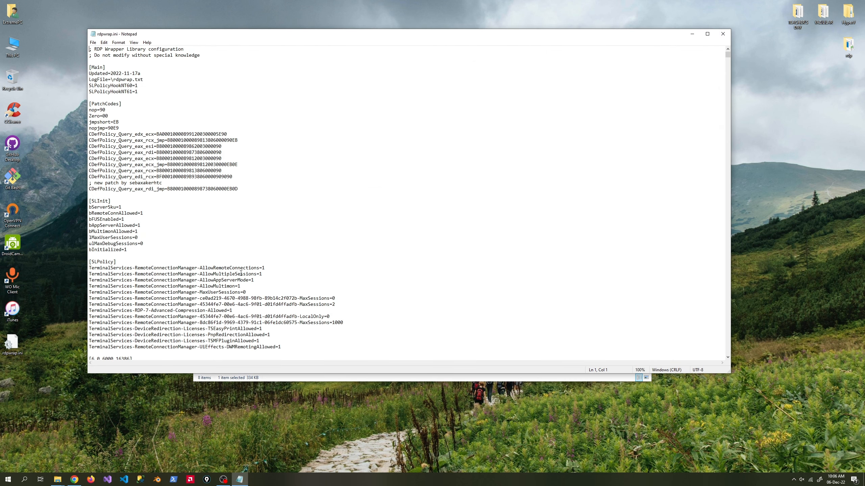
{"action": "left_click", "coordinate": [722, 33]}
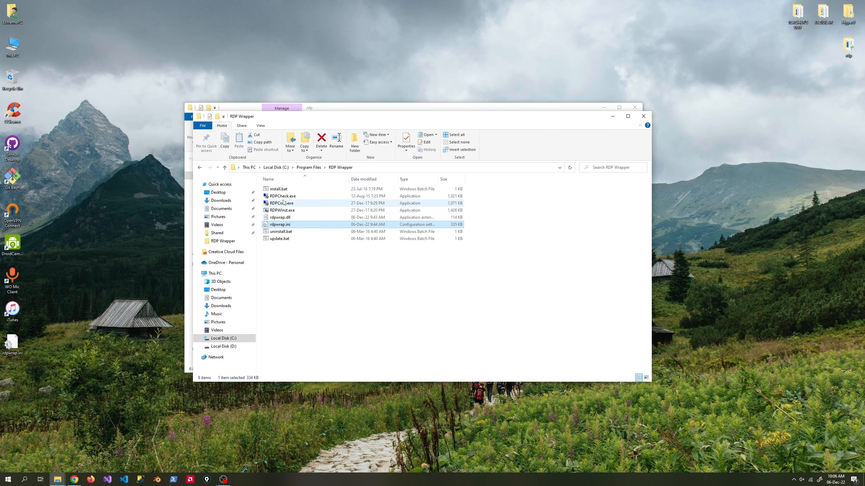
{"action": "double_click", "coordinate": [282, 203]}
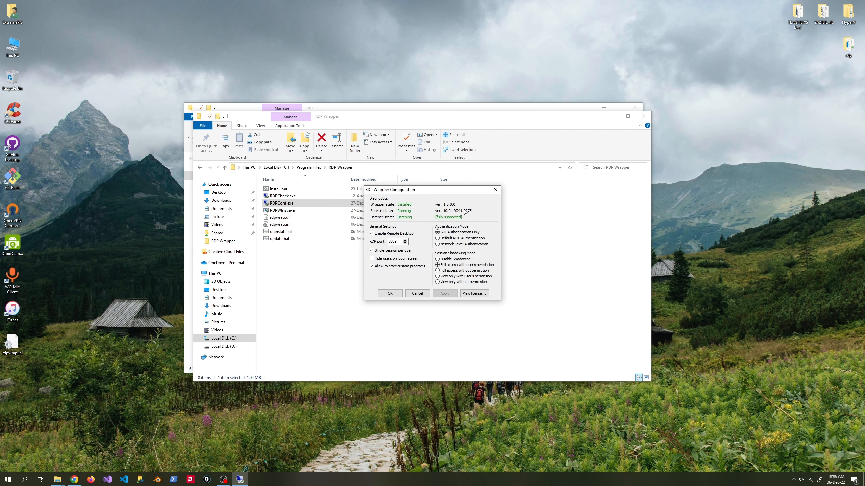
{"action": "left_click", "coordinate": [494, 190]}
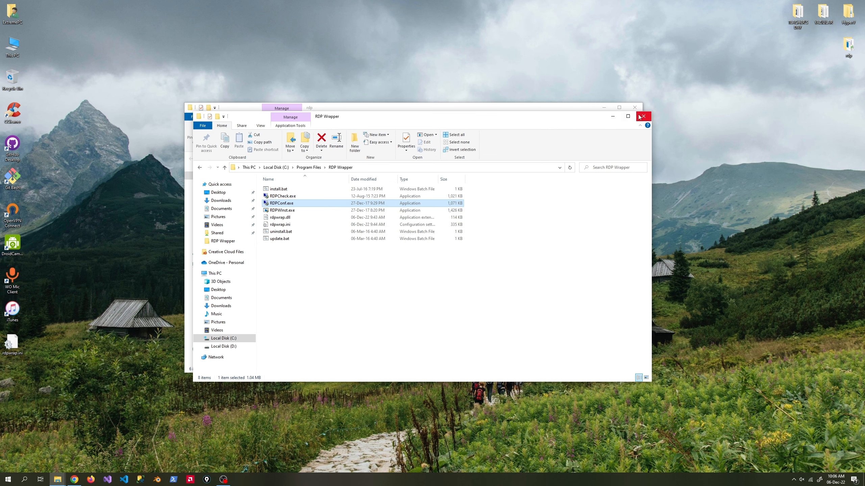
{"action": "left_click", "coordinate": [639, 117]}
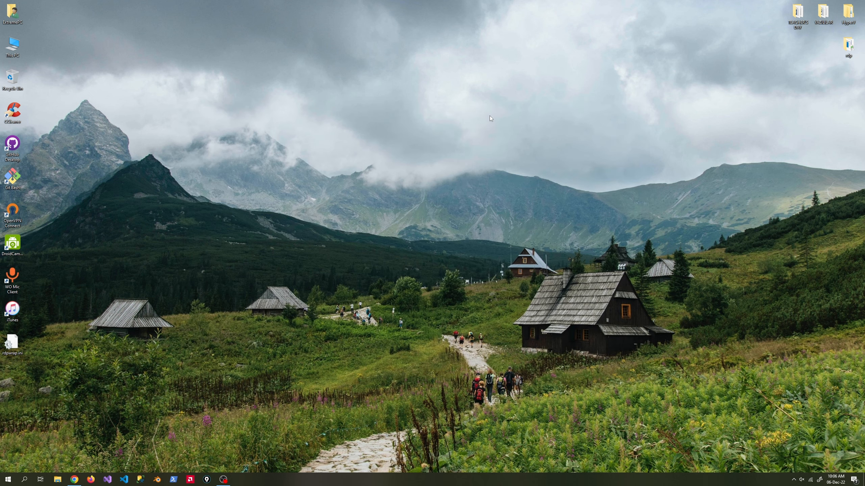
- Open the Local Group Policy Editor, maximize it and widen its console tree
{"action": "key", "text": "super"}
{"action": "type", "text": "grou"}
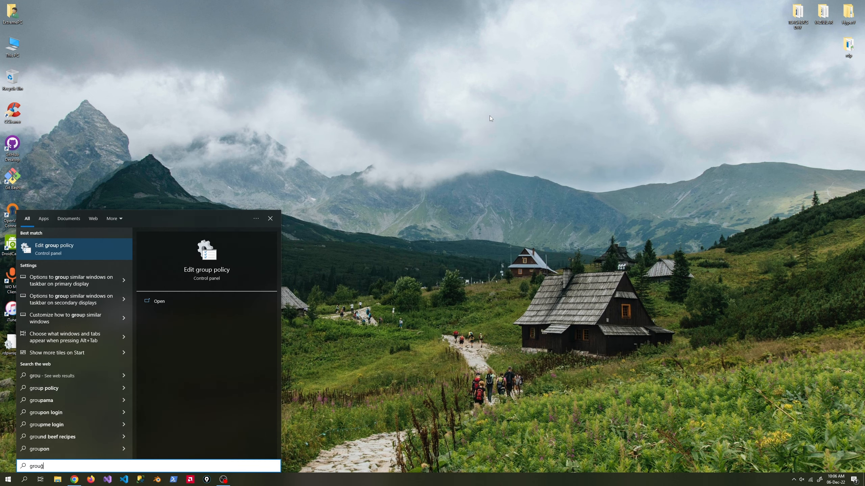
{"action": "key", "text": "Return"}
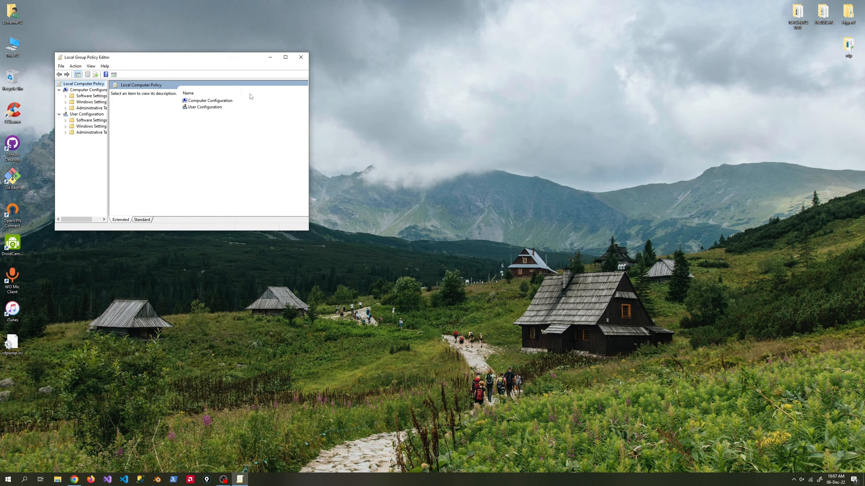
{"action": "left_click", "coordinate": [285, 60]}
{"action": "left_click_drag", "start_coordinate": [55, 214], "coordinate": [112, 201]}
- Show the Connections policies under Computer Configuration, Administrative Templates, Windows Components, Remote Desktop Services, Remote Desktop Session Host
{"action": "left_click", "coordinate": [10, 53]}
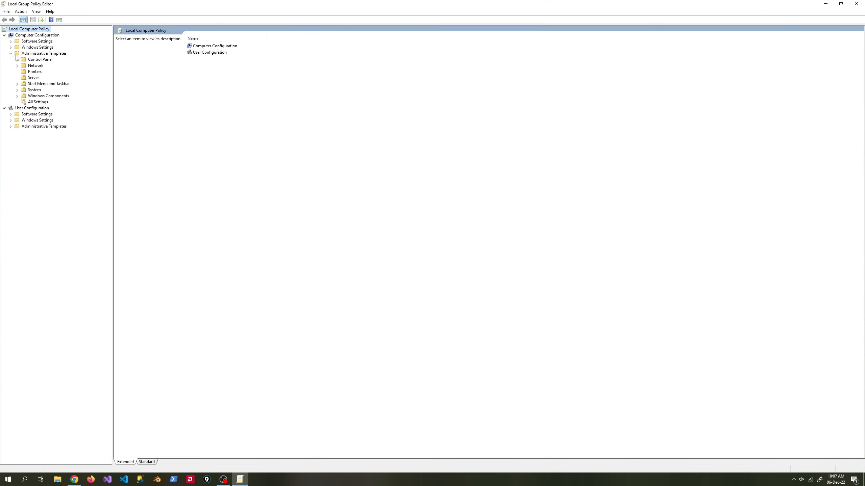
{"action": "left_click", "coordinate": [18, 53]}
{"action": "left_click", "coordinate": [50, 96]}
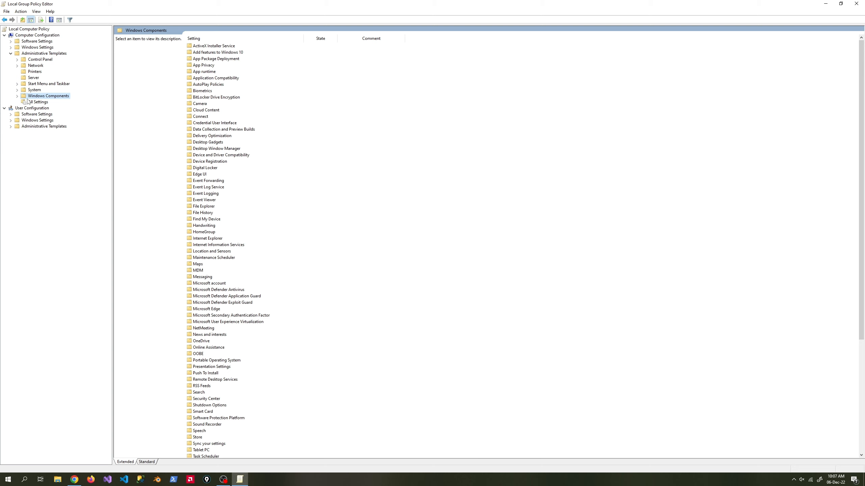
{"action": "left_click", "coordinate": [17, 96]}
{"action": "left_click", "coordinate": [54, 351]}
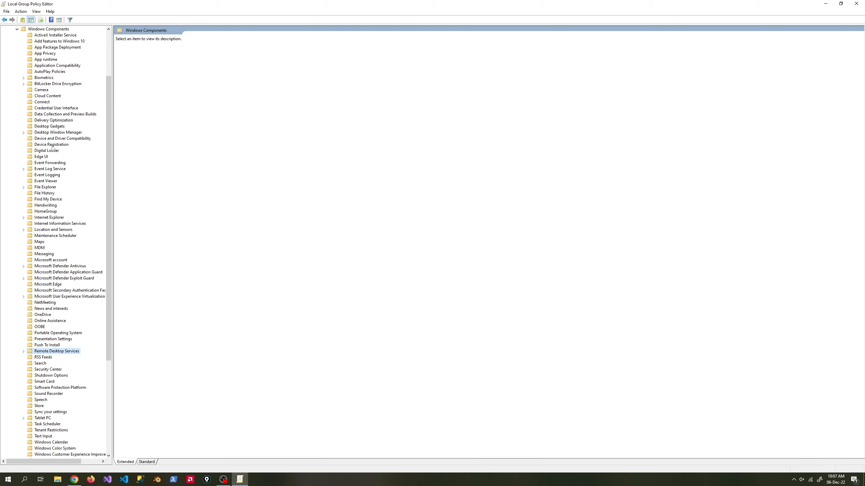
{"action": "left_click", "coordinate": [23, 352]}
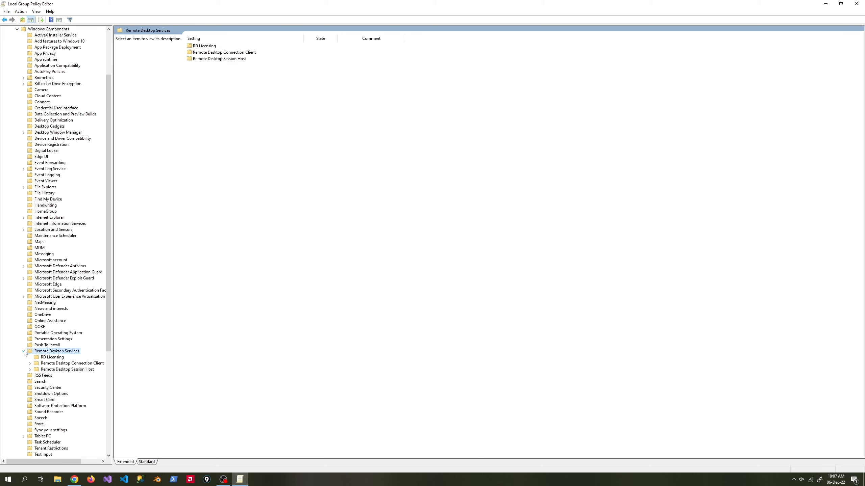
{"action": "left_click", "coordinate": [33, 370]}
{"action": "left_click", "coordinate": [30, 370]}
{"action": "left_click", "coordinate": [45, 375]}
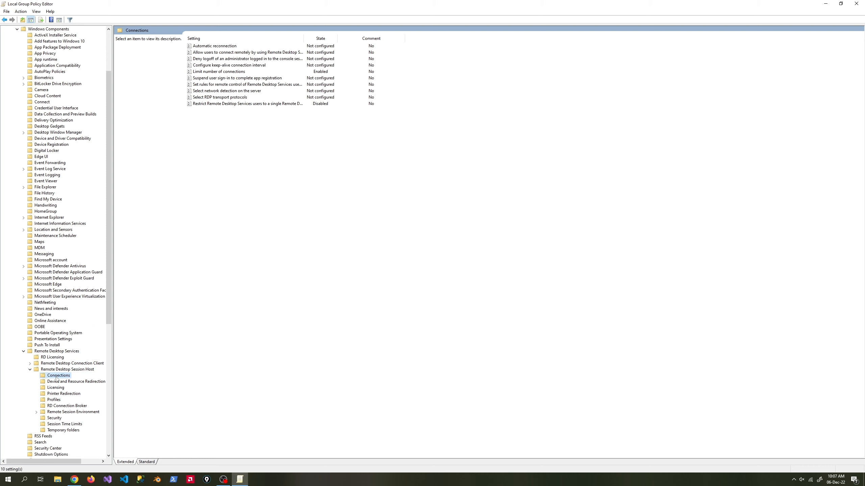
- Accept the "Limit number of connections" policy as Enabled with RD Maximum Connections allowed at 999999, and close the policy editor
{"action": "left_click", "coordinate": [205, 73]}
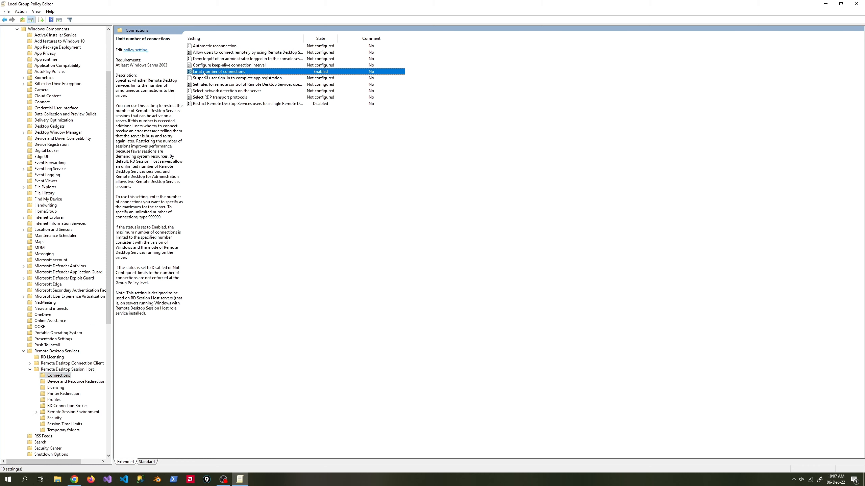
{"action": "right_click", "coordinate": [205, 72]}
{"action": "left_click", "coordinate": [218, 76]}
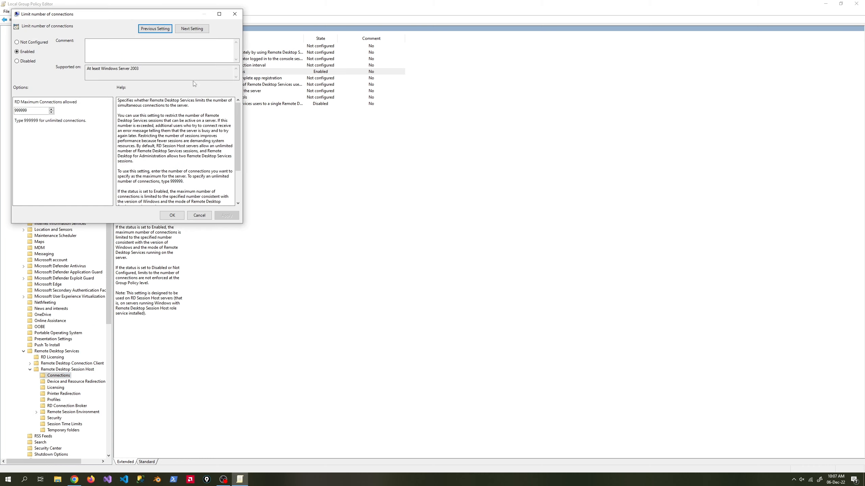
{"action": "double_click", "coordinate": [13, 111]}
{"action": "left_click", "coordinate": [172, 216]}
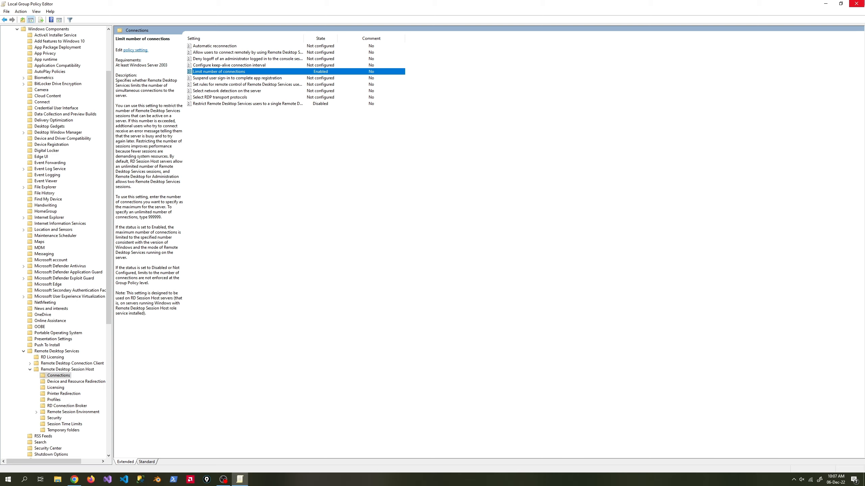
{"action": "left_click", "coordinate": [856, 3]}
{"action": "key", "text": "super"}
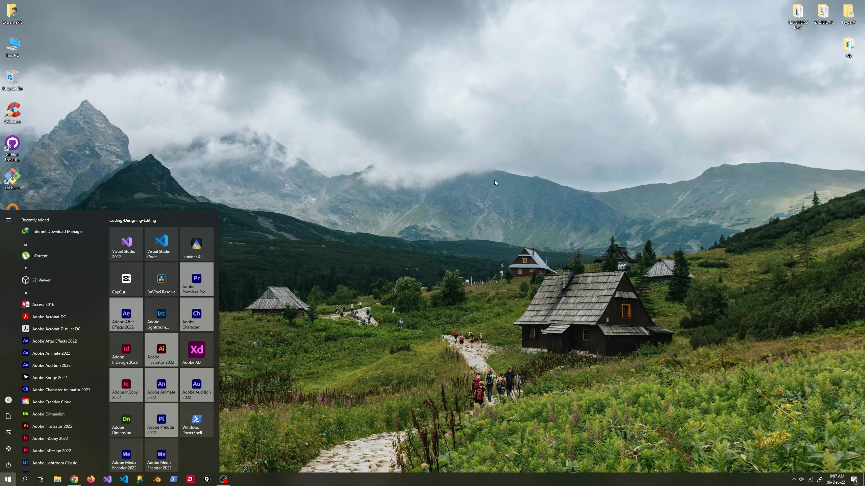
{"action": "type", "text": "gpupda"}
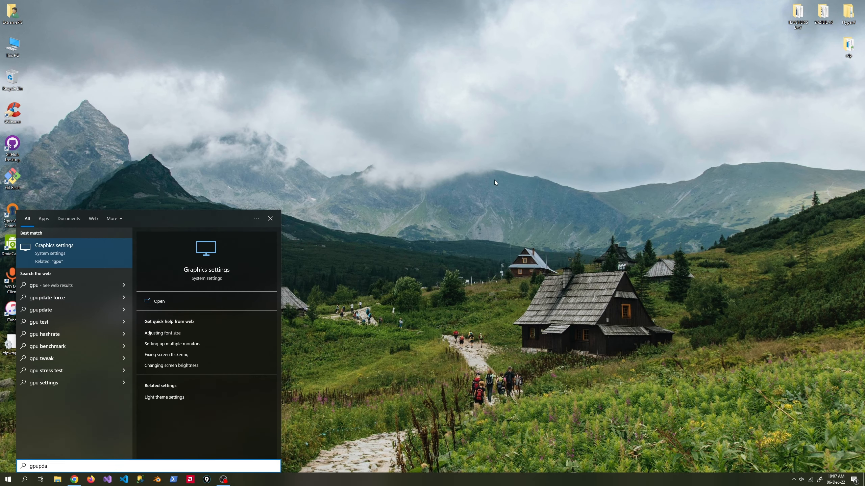
{"action": "type", "text": "te /forc"}
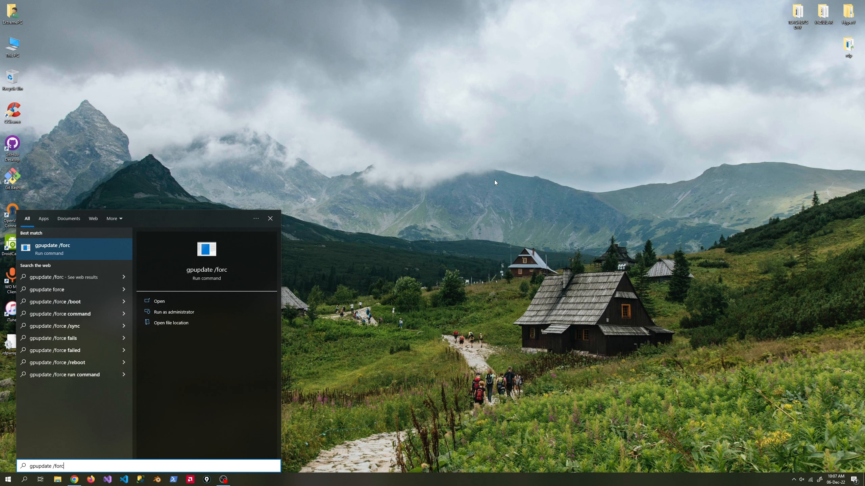
{"action": "type", "text": "e"}
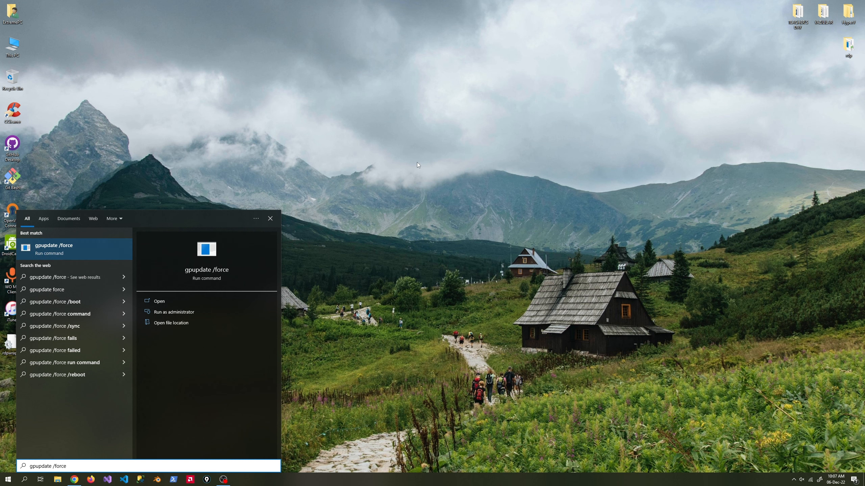
{"action": "key", "text": "Escape"}
- Find the Remote Desktop Services entry in the Services console, view its available actions including Restart, and close the console
{"action": "key", "text": "super"}
{"action": "type", "text": "servi"}
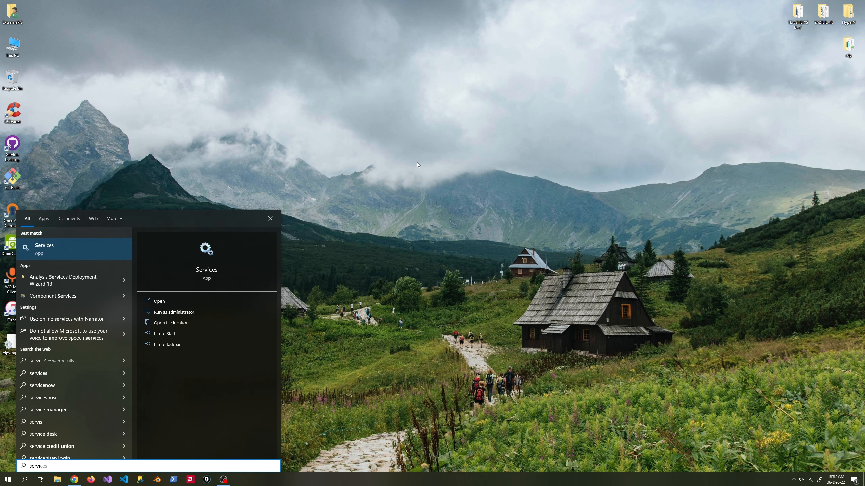
{"action": "key", "text": "Return"}
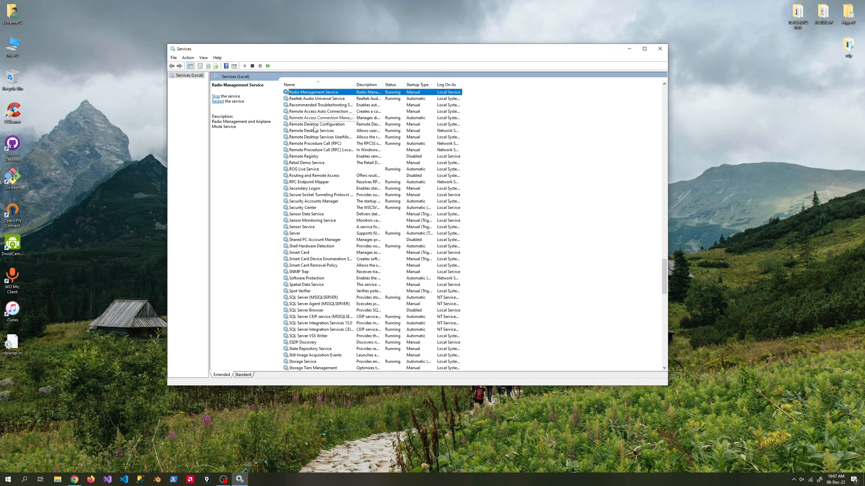
{"action": "right_click", "coordinate": [312, 124]}
{"action": "right_click", "coordinate": [310, 132]}
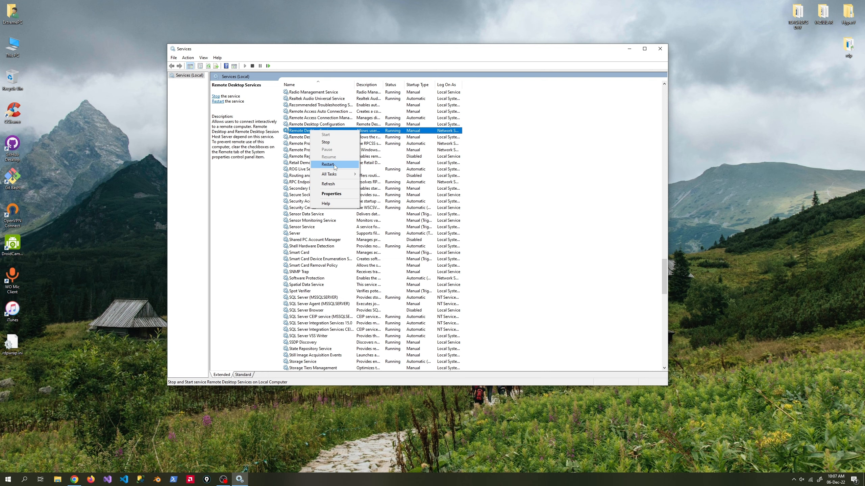
{"action": "left_click", "coordinate": [660, 49]}
{"action": "left_click", "coordinate": [660, 48]}
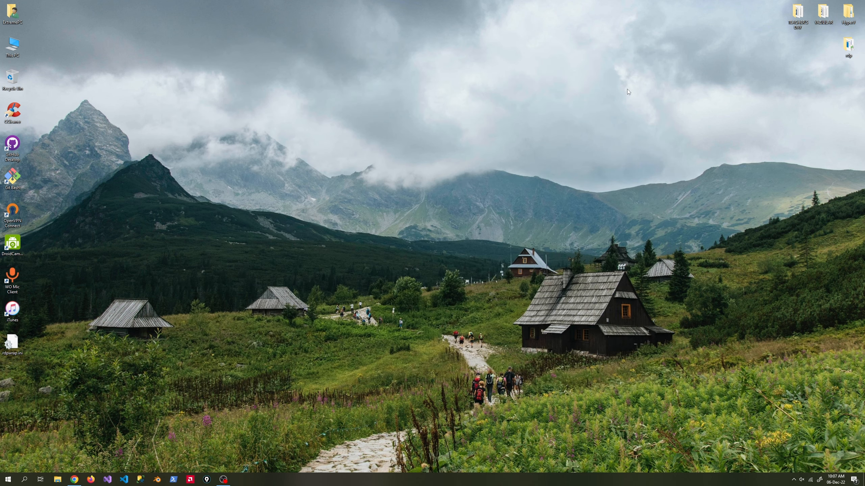
- Run RDPCheck.exe from the desktop rdp folder, accept the remote connection to 127.0.0.2 and sign in with the account password
{"action": "double_click", "coordinate": [848, 43]}
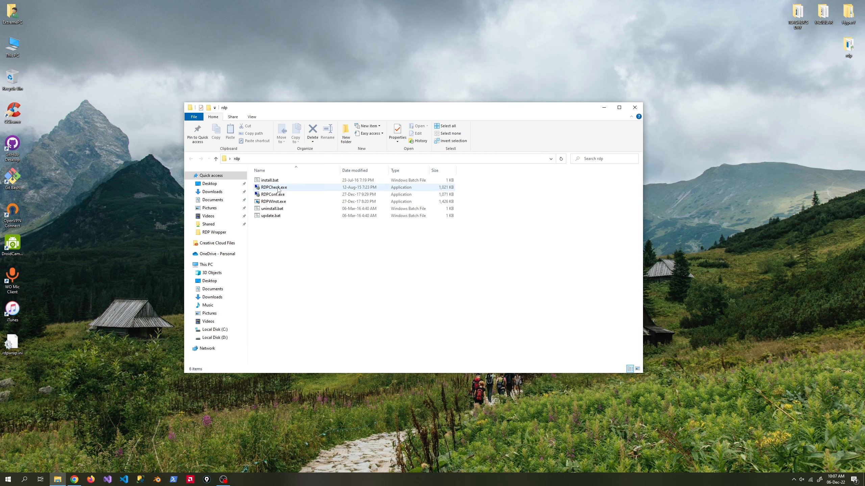
{"action": "left_click", "coordinate": [277, 189]}
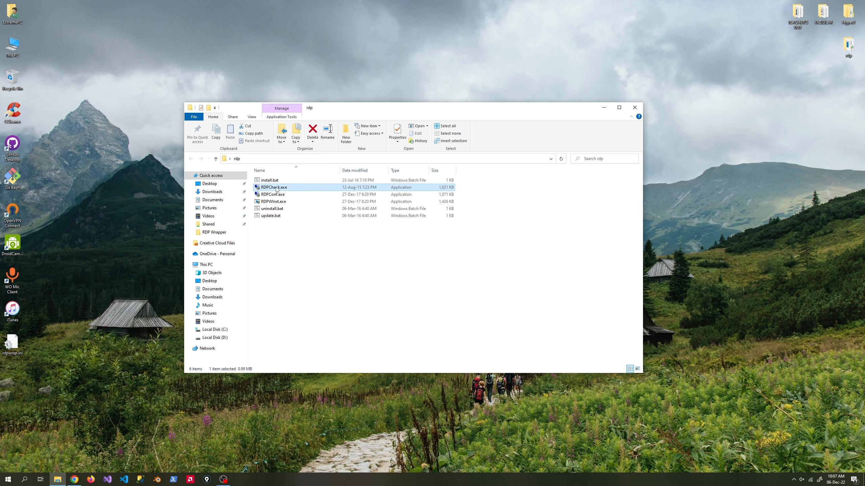
{"action": "double_click", "coordinate": [276, 187]}
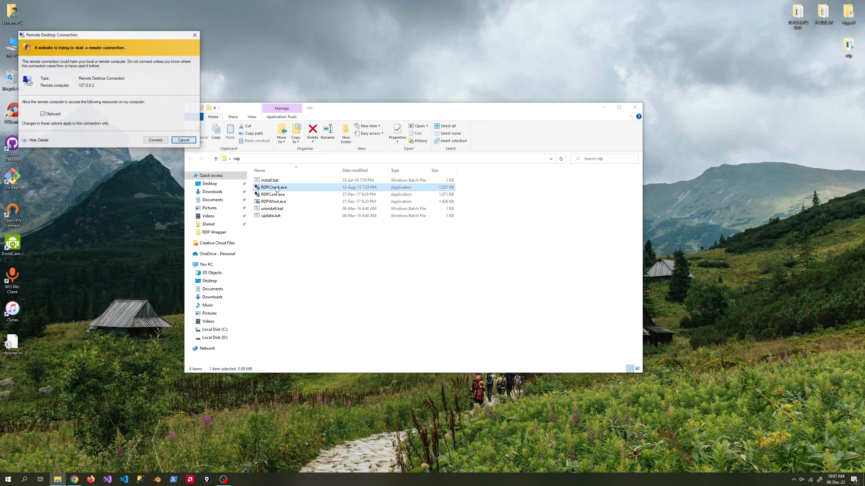
{"action": "left_click", "coordinate": [151, 144]}
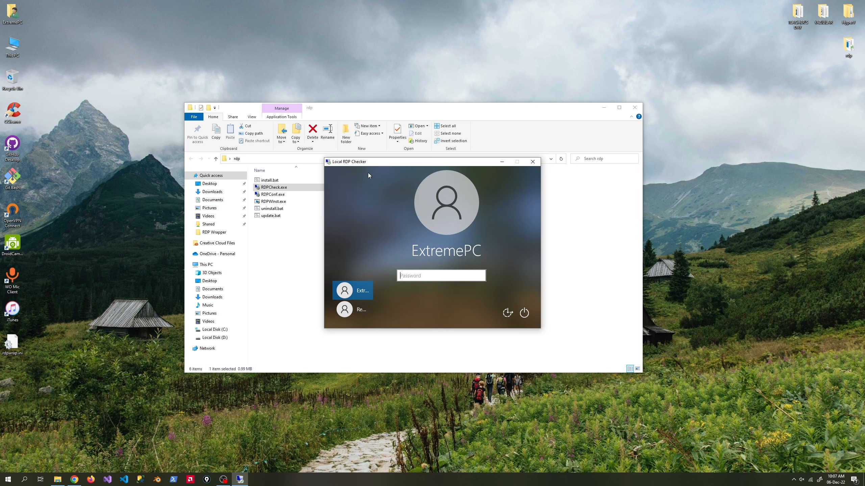
{"action": "type", "text": "****"}
{"action": "key", "text": "Return"}
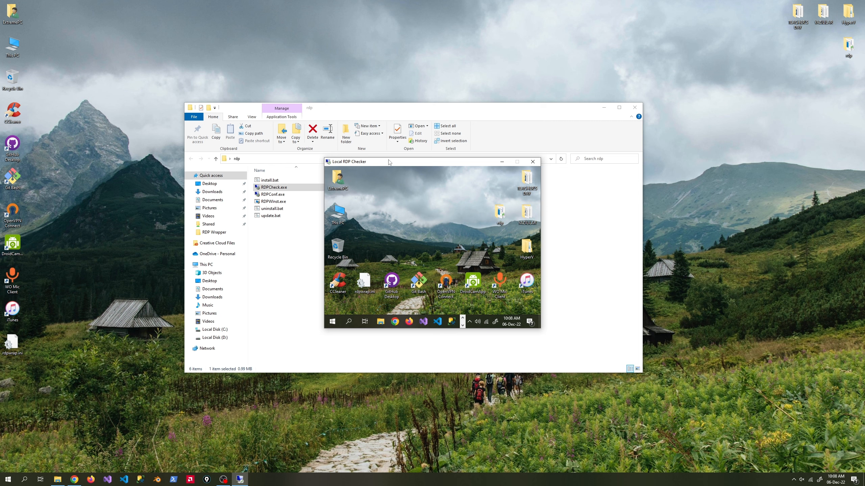
- Move the Local RDP Checker window aside and examine the logged-in user sessions in Task Manager
{"action": "left_click_drag", "start_coordinate": [390, 162], "coordinate": [259, 123]}
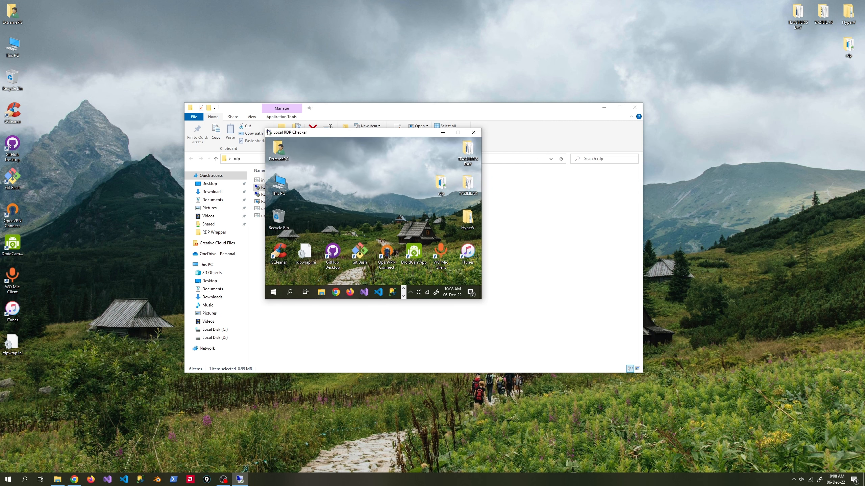
{"action": "left_click", "coordinate": [132, 59]}
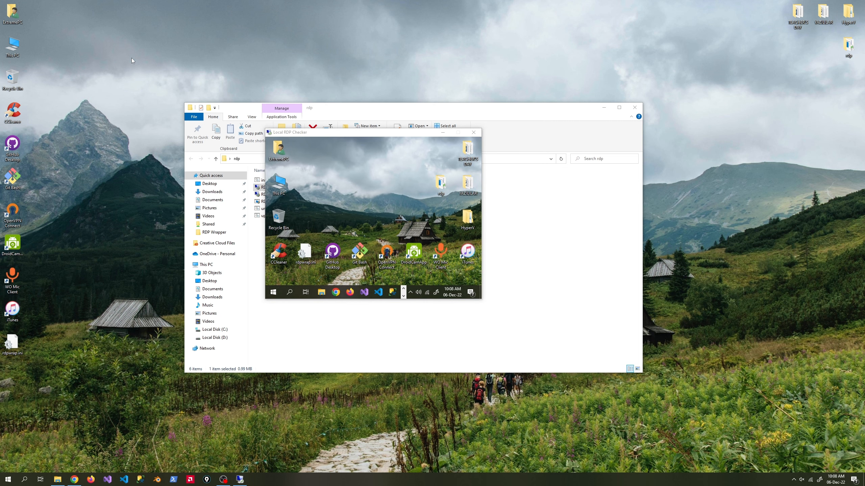
{"action": "key", "text": "ctrl+shift+Escape"}
{"action": "left_click", "coordinate": [101, 32]}
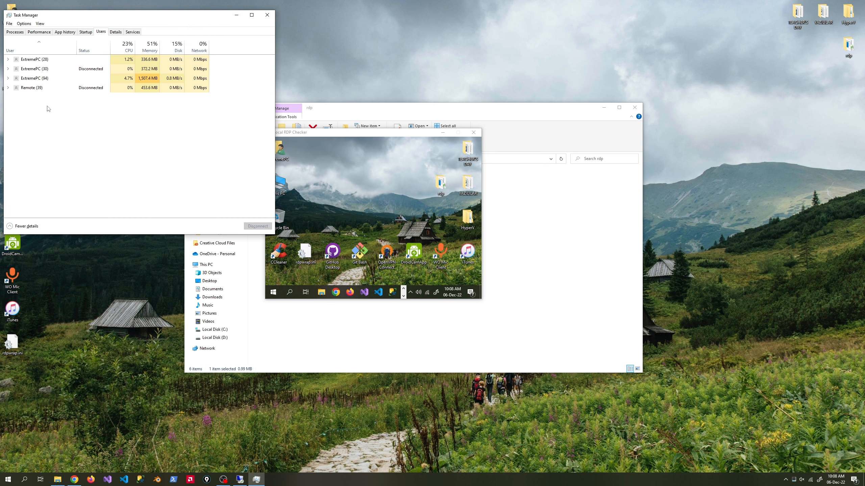
- Sign out the two disconnected user sessions, ExtremePC and Remote, in Task Manager, confirming each sign-out
{"action": "left_click", "coordinate": [37, 88]}
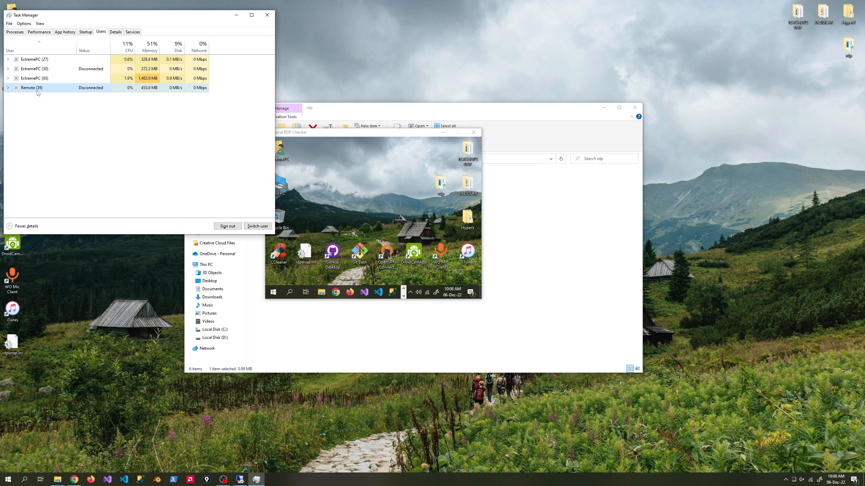
{"action": "left_click", "coordinate": [32, 71]}
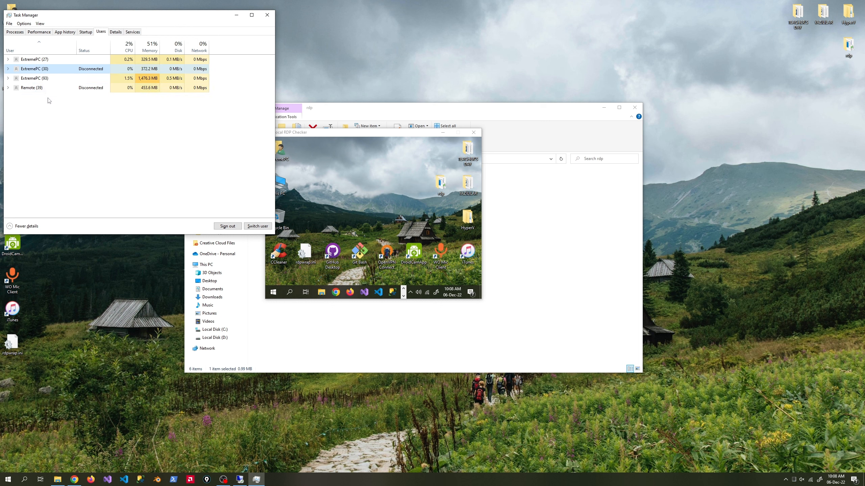
{"action": "left_click", "coordinate": [227, 226]}
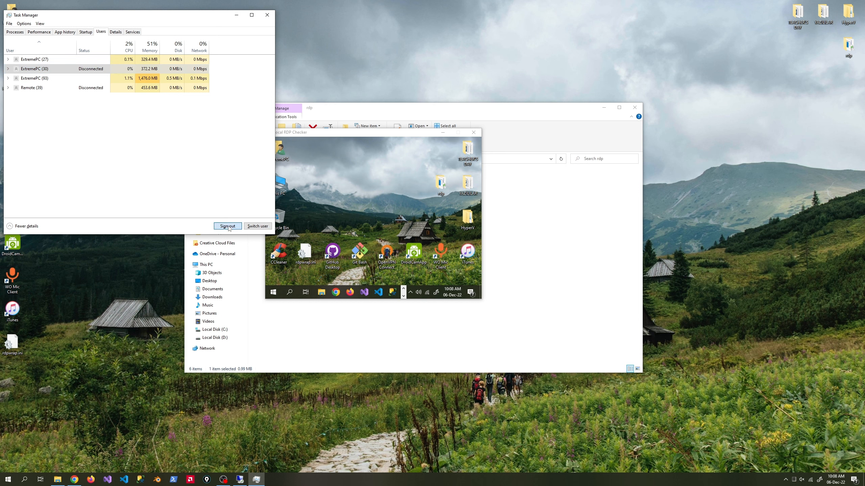
{"action": "left_click", "coordinate": [447, 245]}
{"action": "left_click", "coordinate": [34, 79]}
{"action": "left_click", "coordinate": [233, 227]}
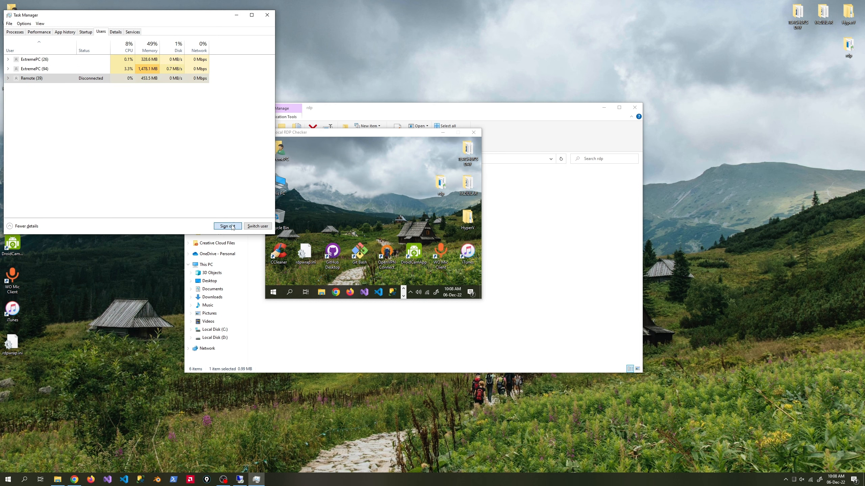
{"action": "left_click", "coordinate": [440, 246]}
- Move the Local RDP Checker window clear of Task Manager and examine the processes running under an ExtremePC session
{"action": "left_click_drag", "start_coordinate": [368, 136], "coordinate": [465, 93]}
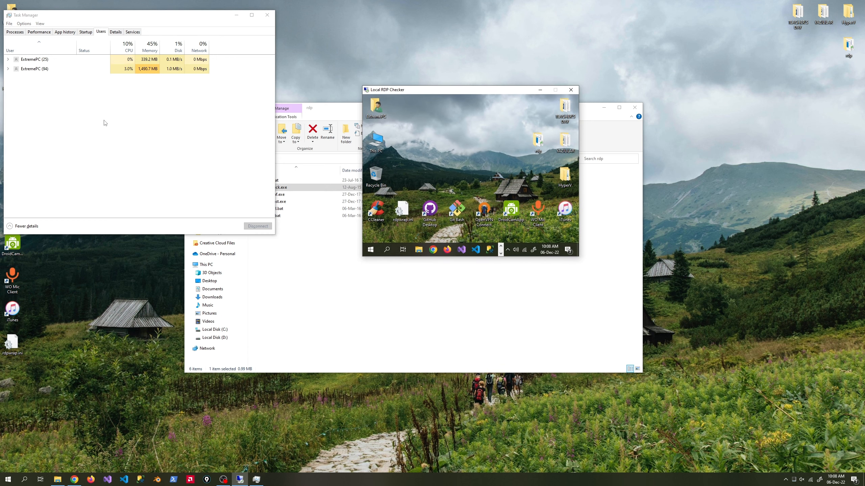
{"action": "left_click", "coordinate": [8, 70]}
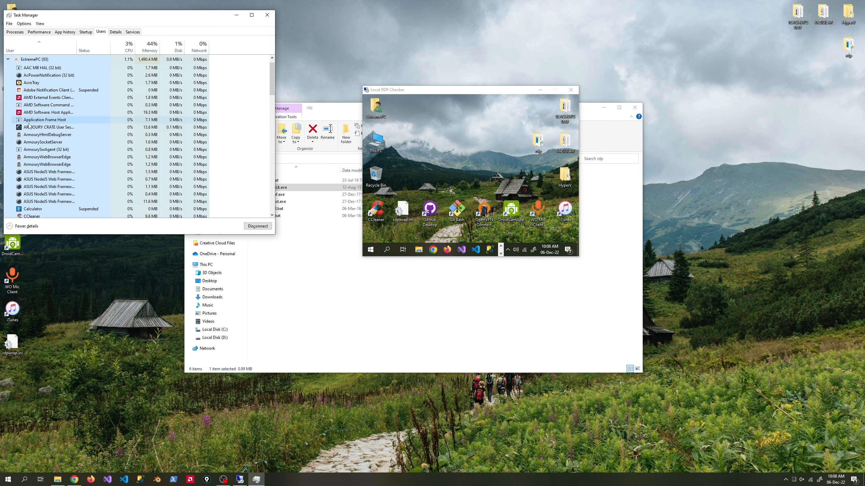
{"action": "left_click", "coordinate": [8, 59]}
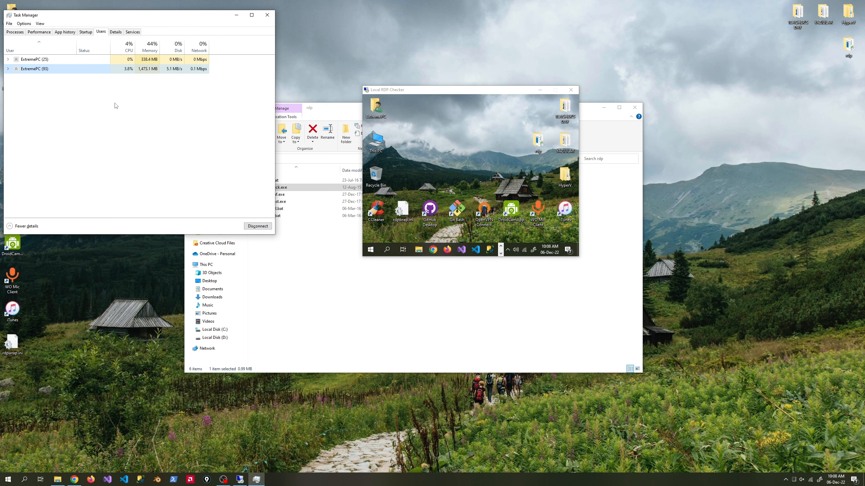
- Move rdpwrap.ini from the remote session's desktop to its Recycle Bin, and close Task Manager and the Local RDP Checker
{"action": "left_click", "coordinate": [403, 214]}
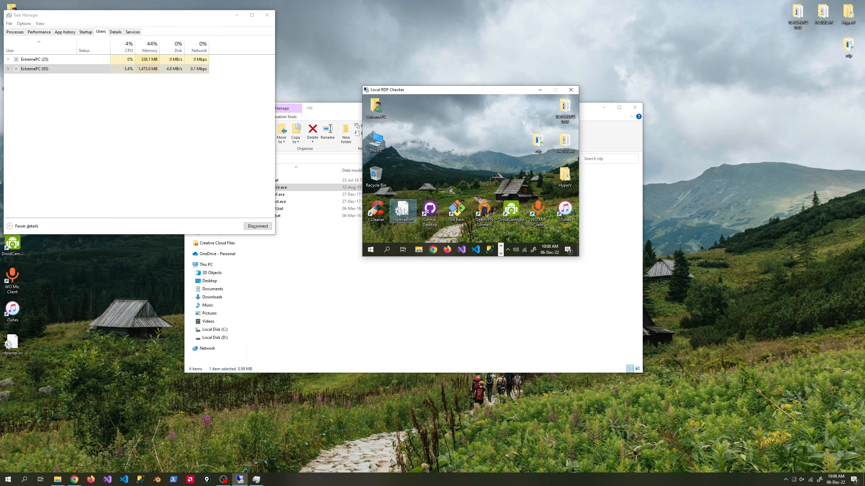
{"action": "left_click_drag", "start_coordinate": [402, 202], "coordinate": [377, 178]}
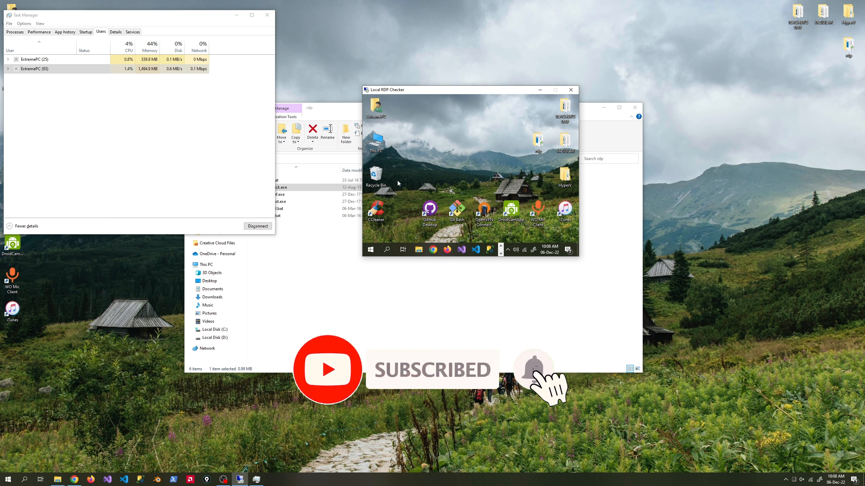
{"action": "left_click", "coordinate": [267, 15]}
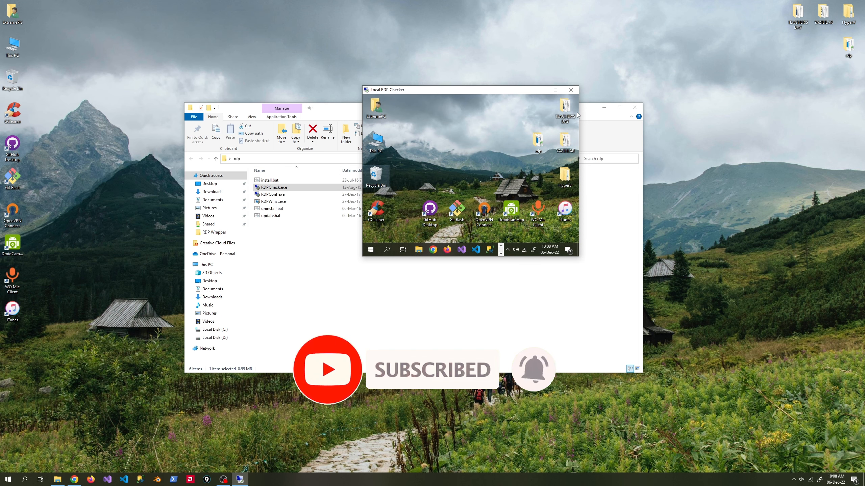
{"action": "left_click", "coordinate": [571, 89]}
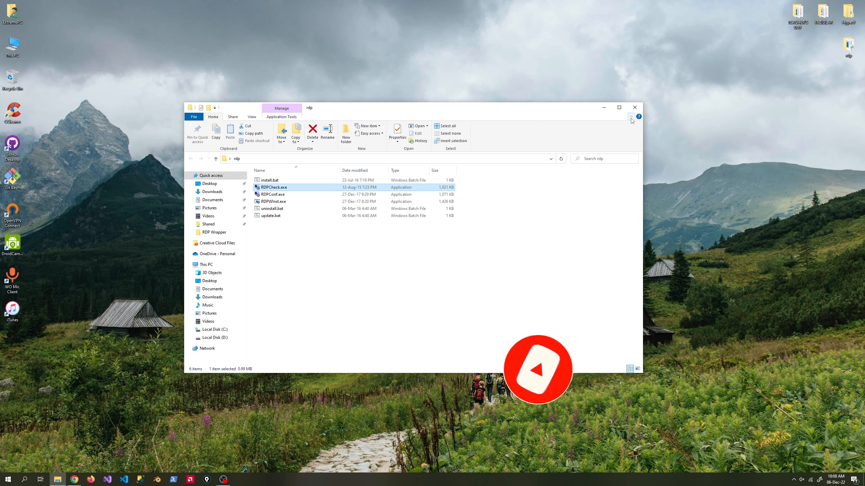